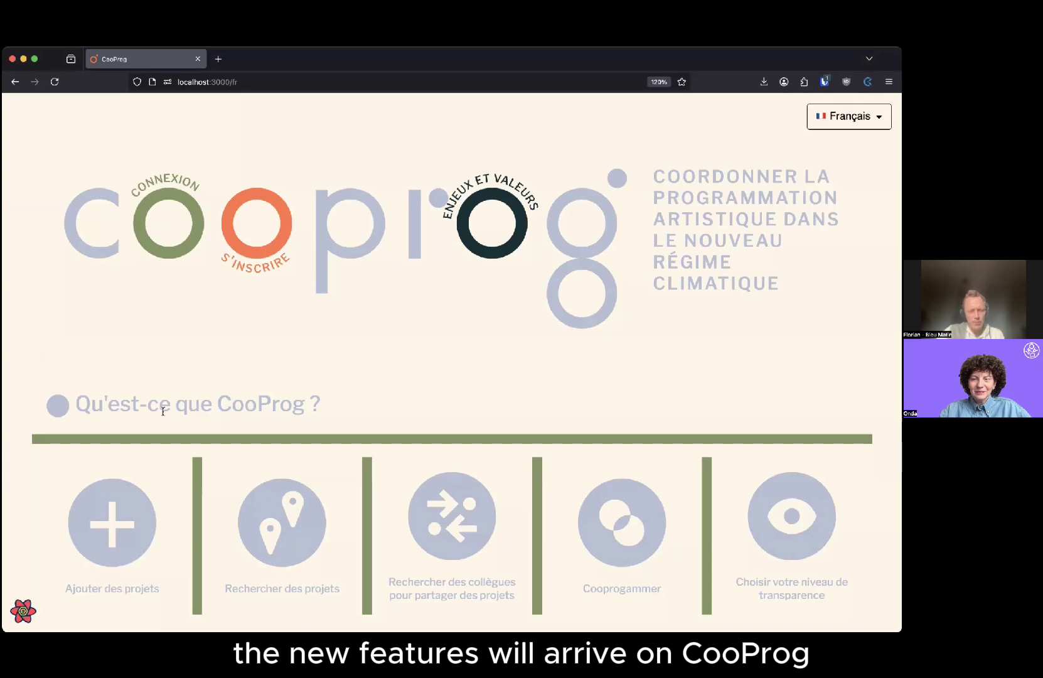
Sign in from the home page and open the list of projects
{"action": "double_click", "coordinate": [162, 411]}
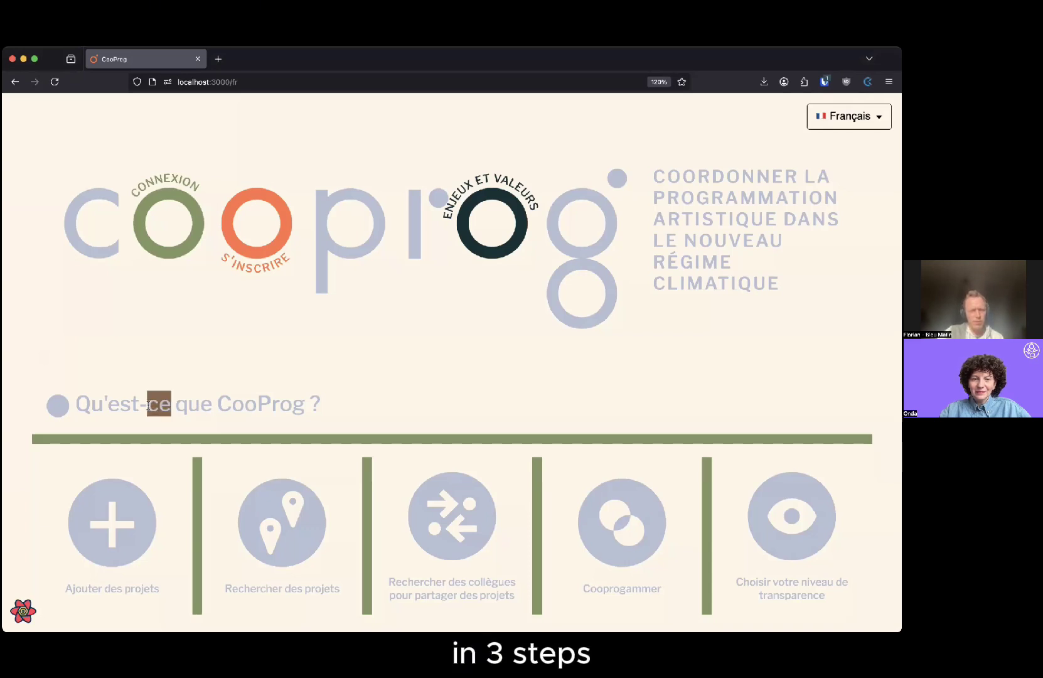
{"action": "left_click", "coordinate": [161, 237]}
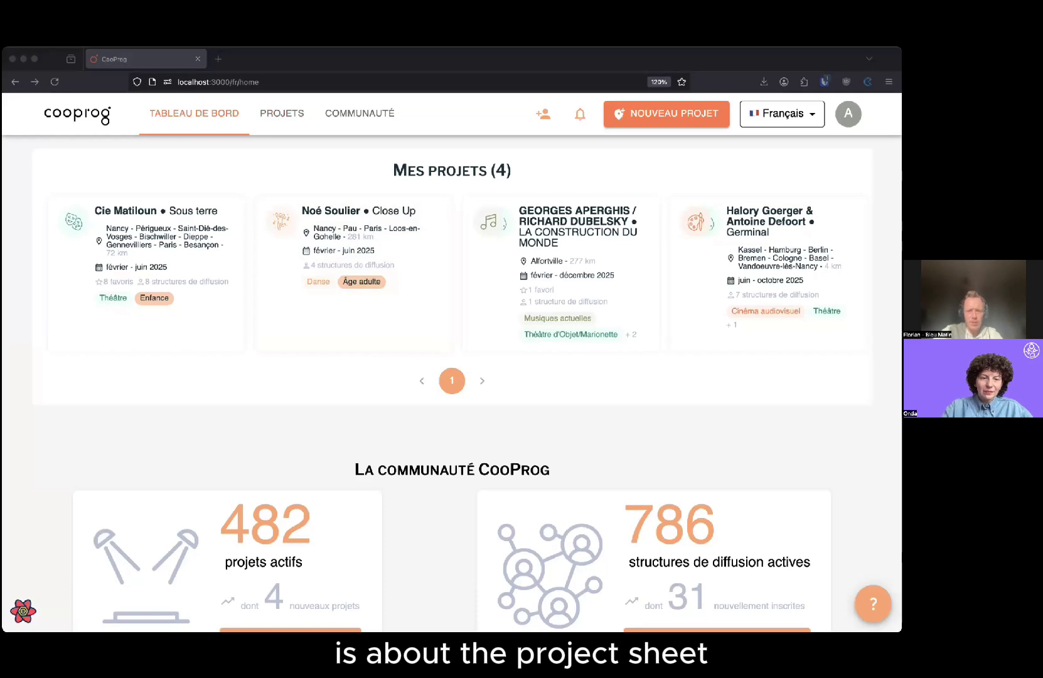
{"action": "left_click", "coordinate": [283, 115]}
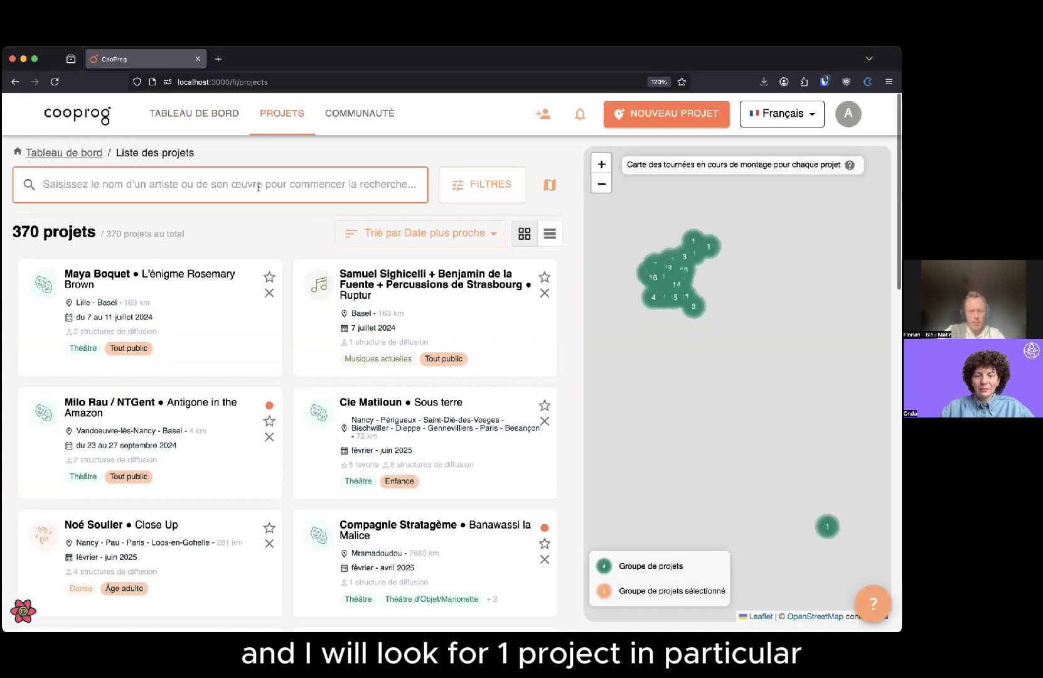
Search the projects for "Jubila" and open the Jubilä project sheet
{"action": "type", "text": "Jub"}
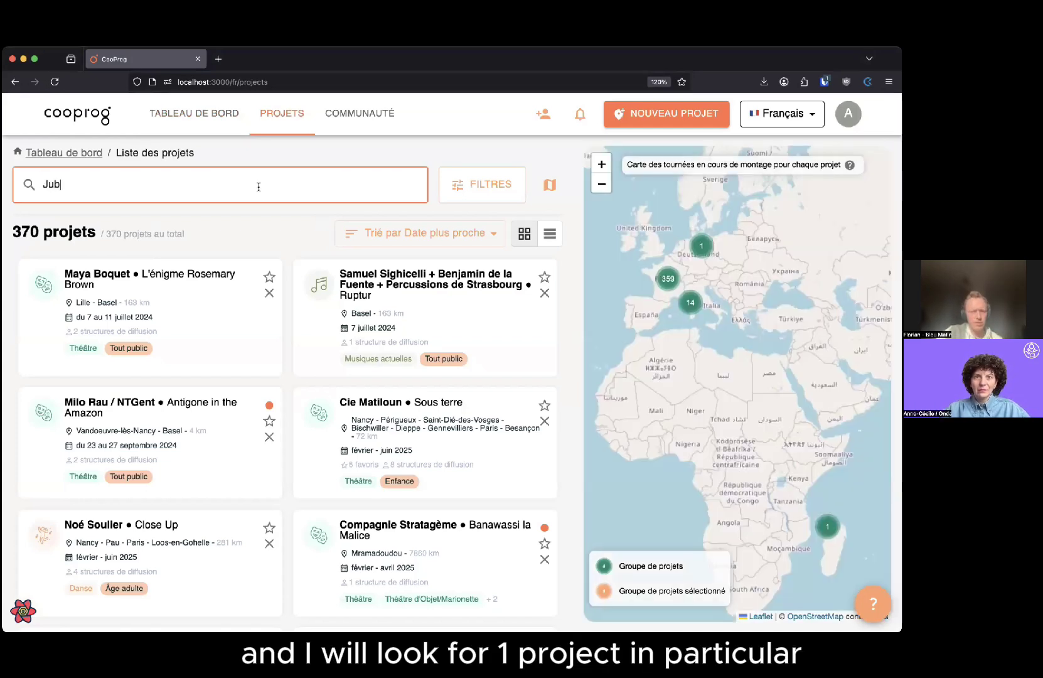
{"action": "type", "text": "ila"}
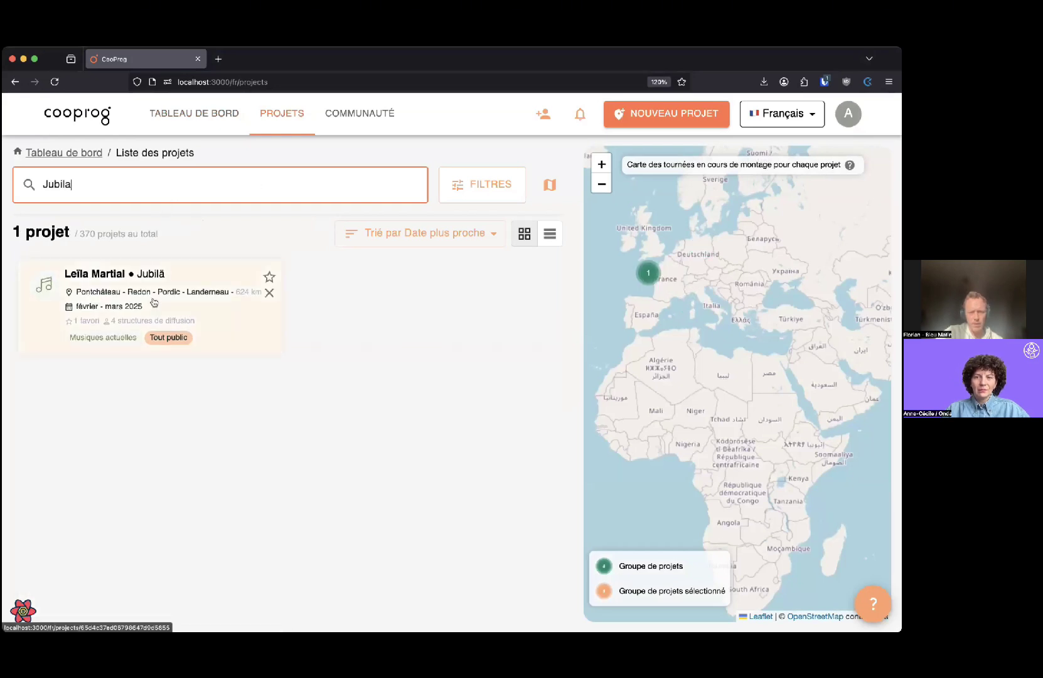
{"action": "mouse_move", "coordinate": [154, 302]}
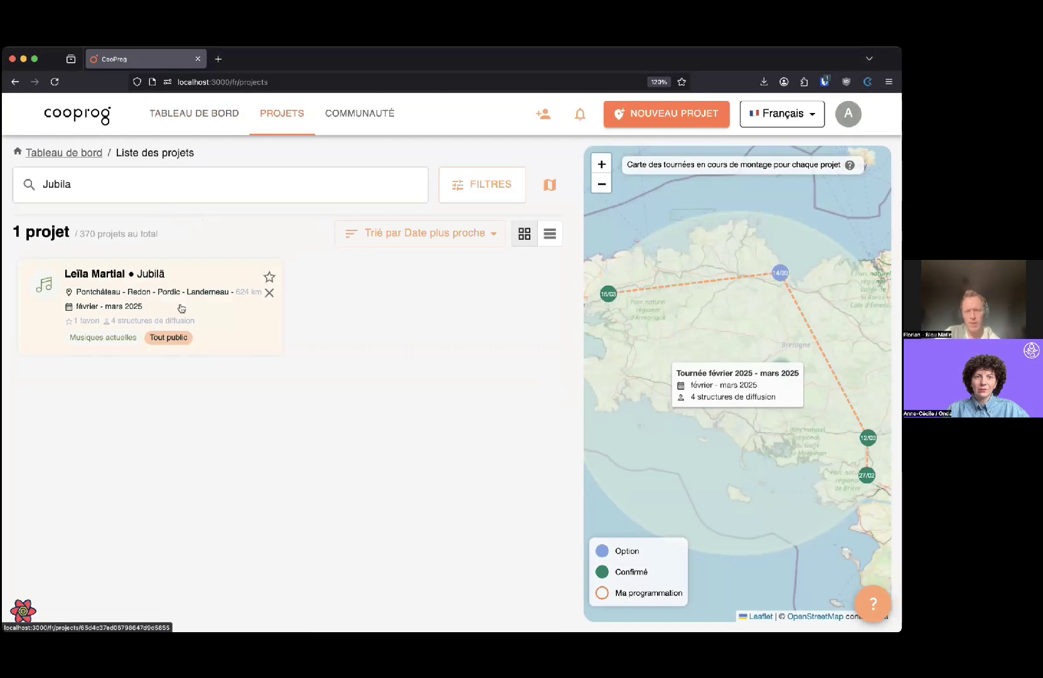
{"action": "left_click", "coordinate": [181, 309]}
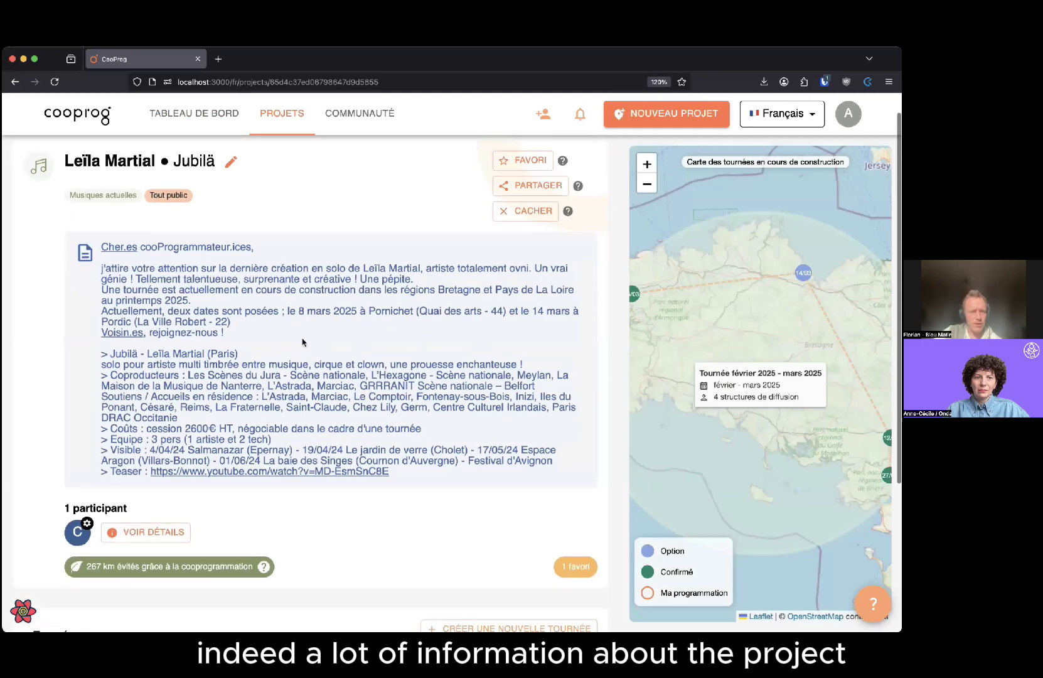
Review the Jubilä project sheet, including its description, participant section and list of tours
{"action": "scroll", "coordinate": [302, 343], "scroll_direction": "up", "scroll_amount": 1}
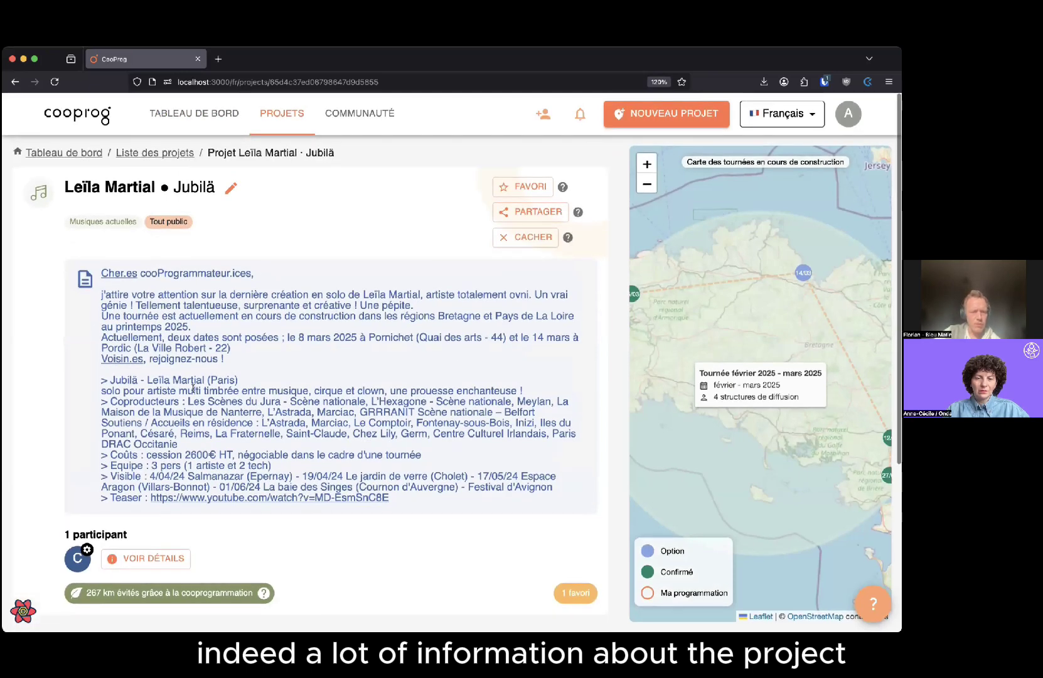
{"action": "scroll", "coordinate": [273, 367], "scroll_direction": "down", "scroll_amount": 5}
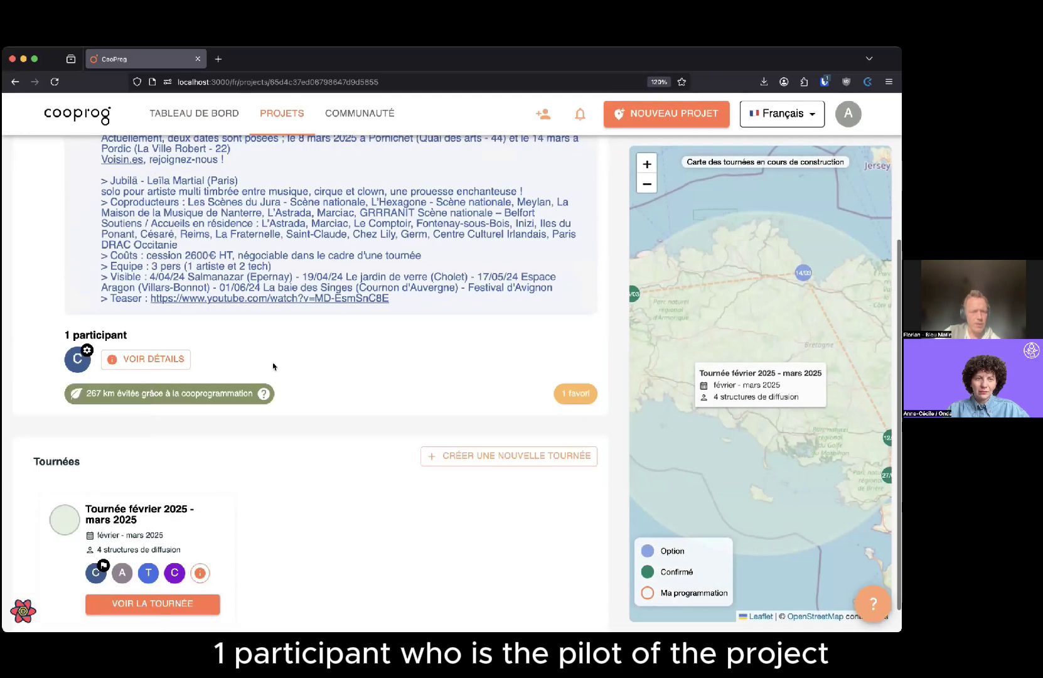
{"action": "scroll", "coordinate": [273, 367], "scroll_direction": "down", "scroll_amount": 1}
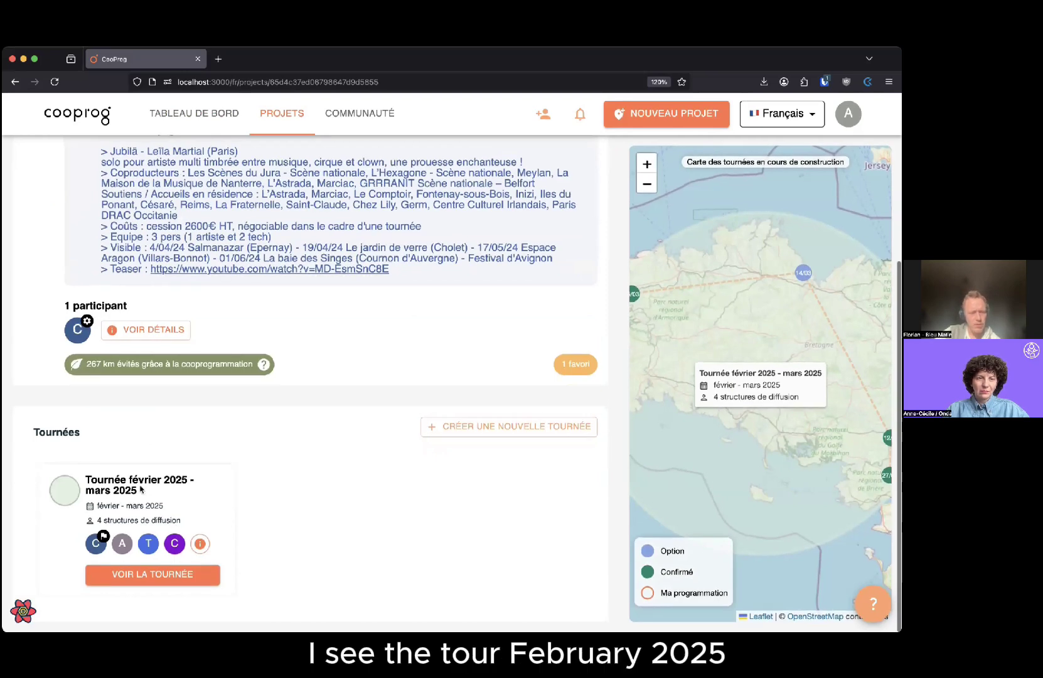
{"action": "double_click", "coordinate": [131, 481]}
{"action": "left_click", "coordinate": [267, 488]}
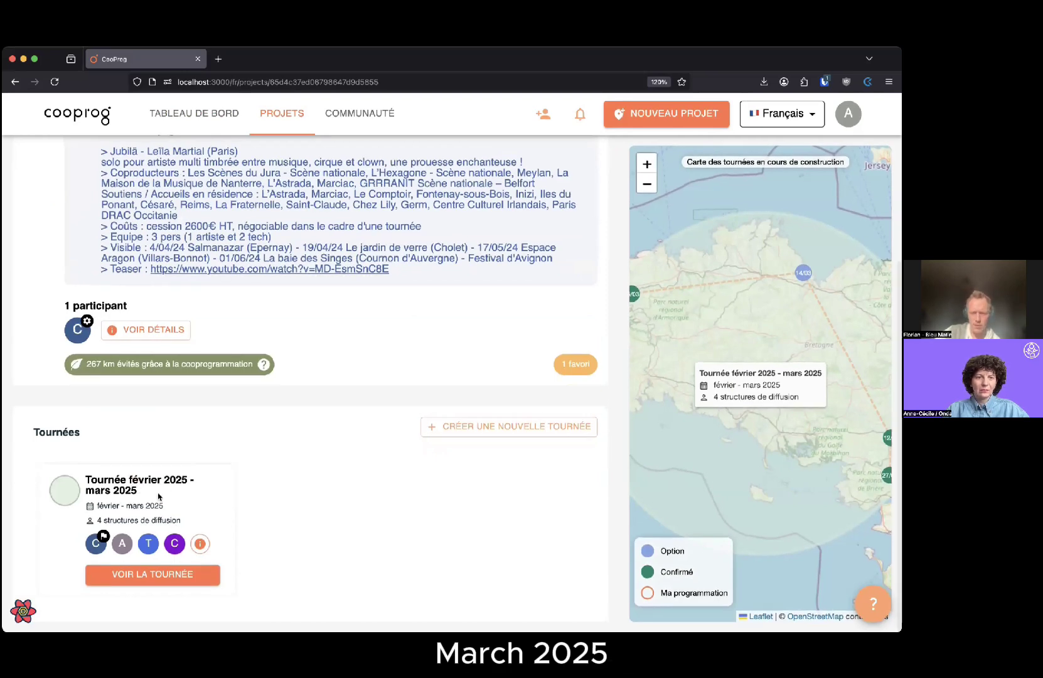
{"action": "scroll", "coordinate": [267, 487], "scroll_direction": "up", "scroll_amount": 3}
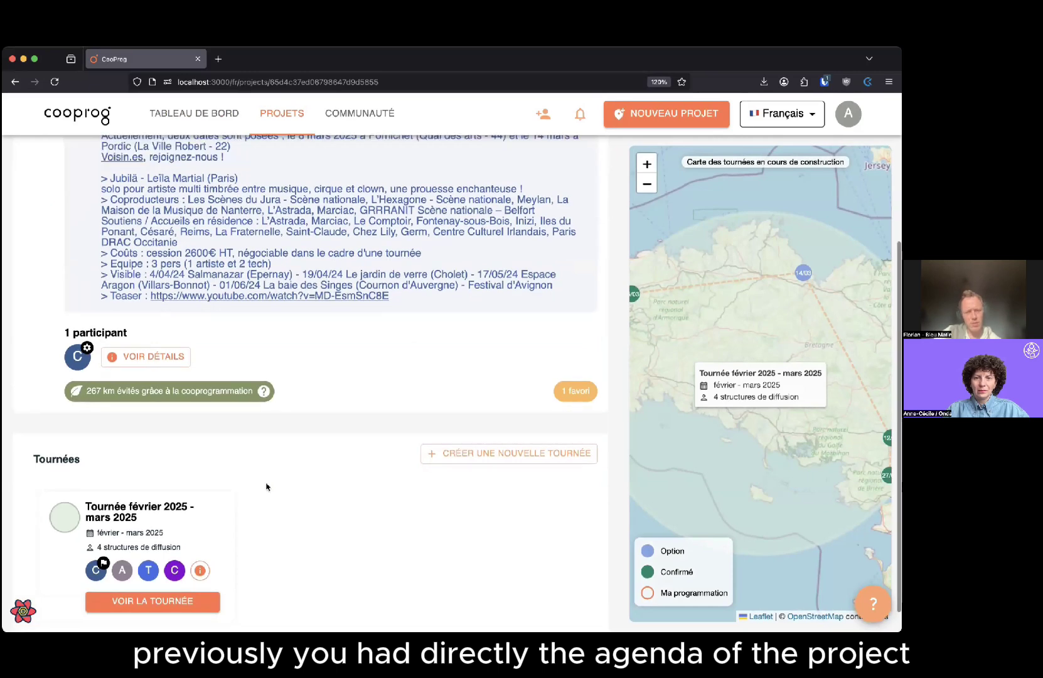
{"action": "scroll", "coordinate": [267, 487], "scroll_direction": "up", "scroll_amount": 2}
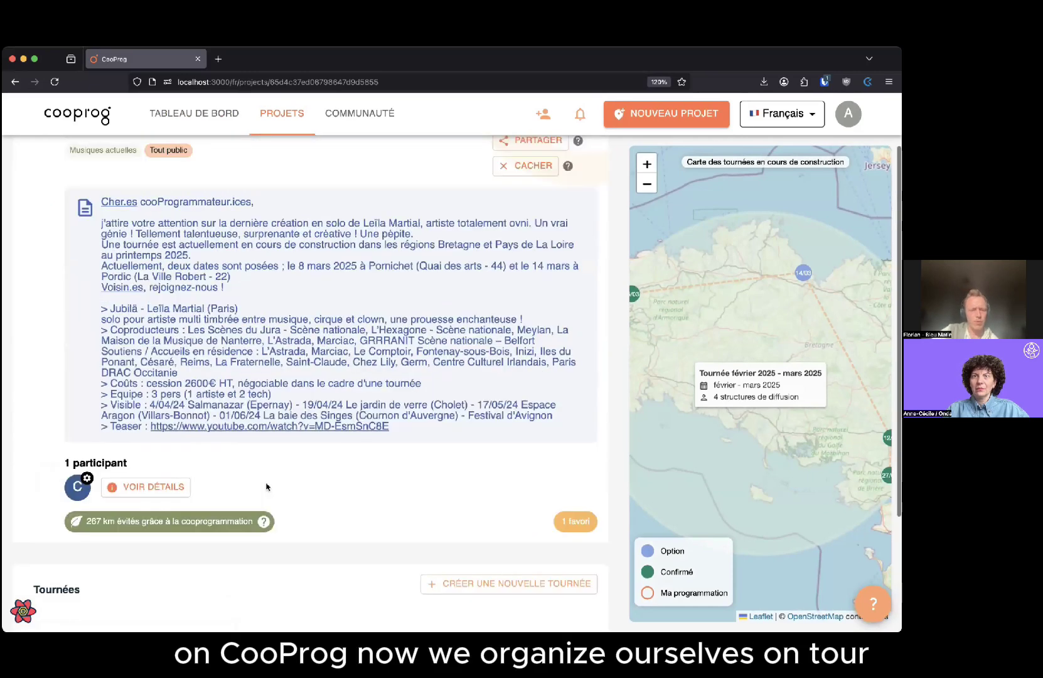
{"action": "scroll", "coordinate": [268, 489], "scroll_direction": "down", "scroll_amount": 5}
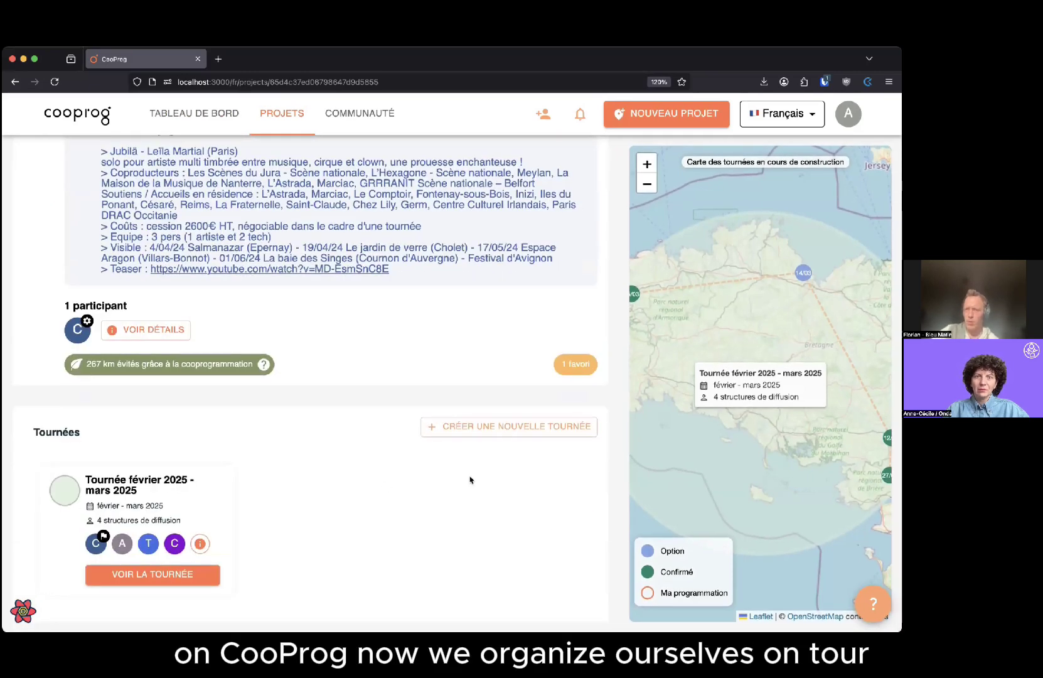
{"action": "scroll", "coordinate": [388, 475], "scroll_direction": "up", "scroll_amount": 1}
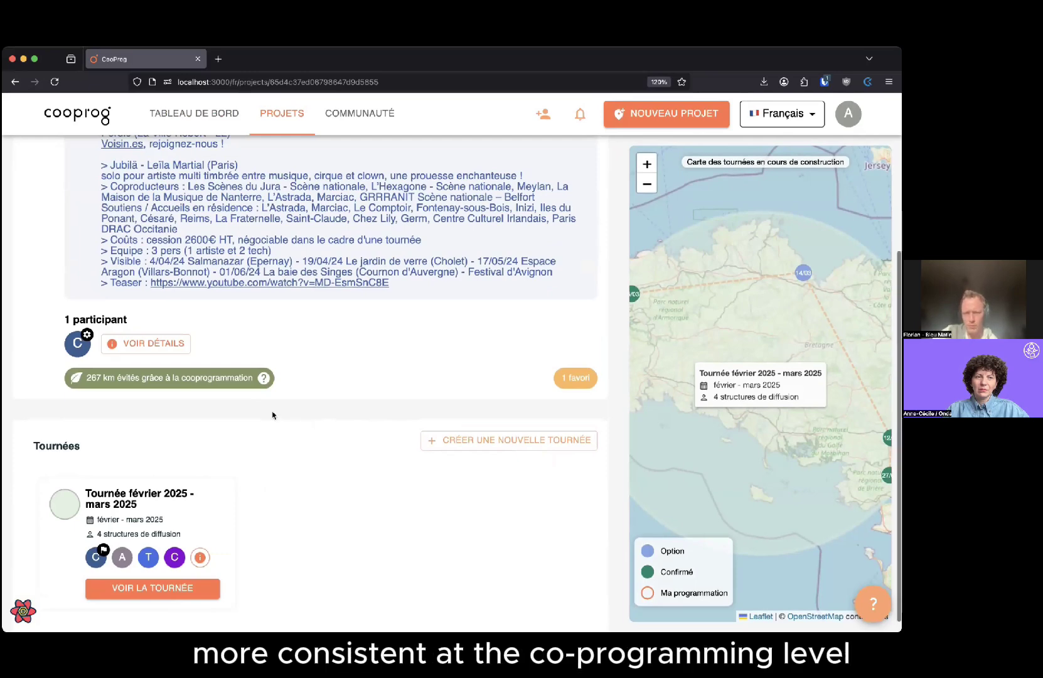
{"action": "scroll", "coordinate": [273, 415], "scroll_direction": "up", "scroll_amount": 1}
{"action": "scroll", "coordinate": [273, 415], "scroll_direction": "up", "scroll_amount": 2}
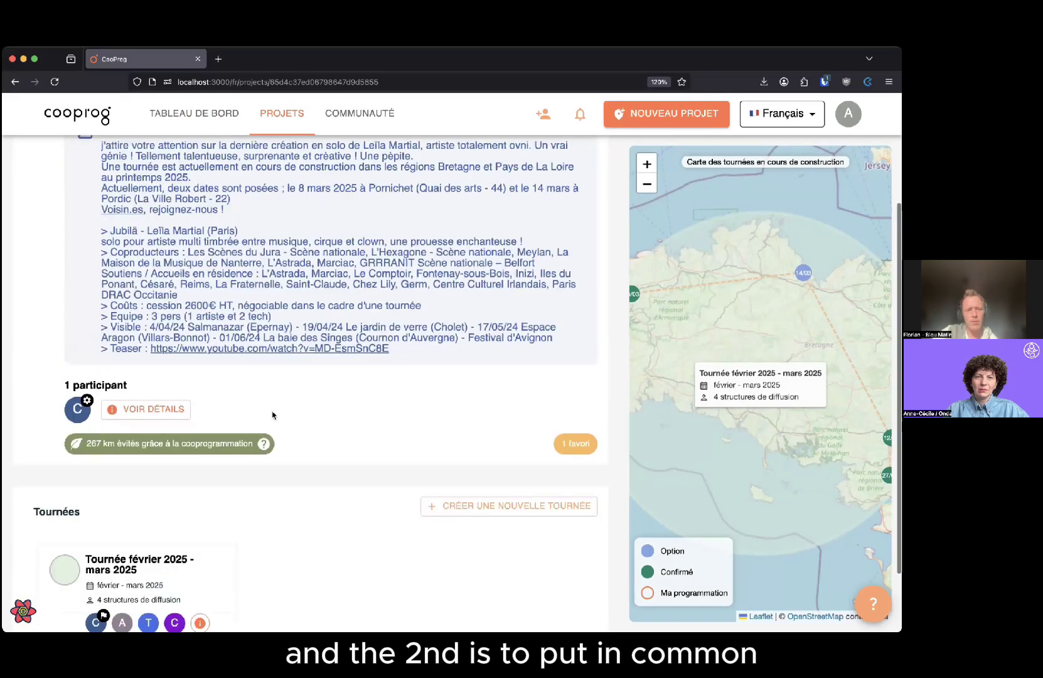
{"action": "scroll", "coordinate": [215, 176], "scroll_direction": "up", "scroll_amount": 3}
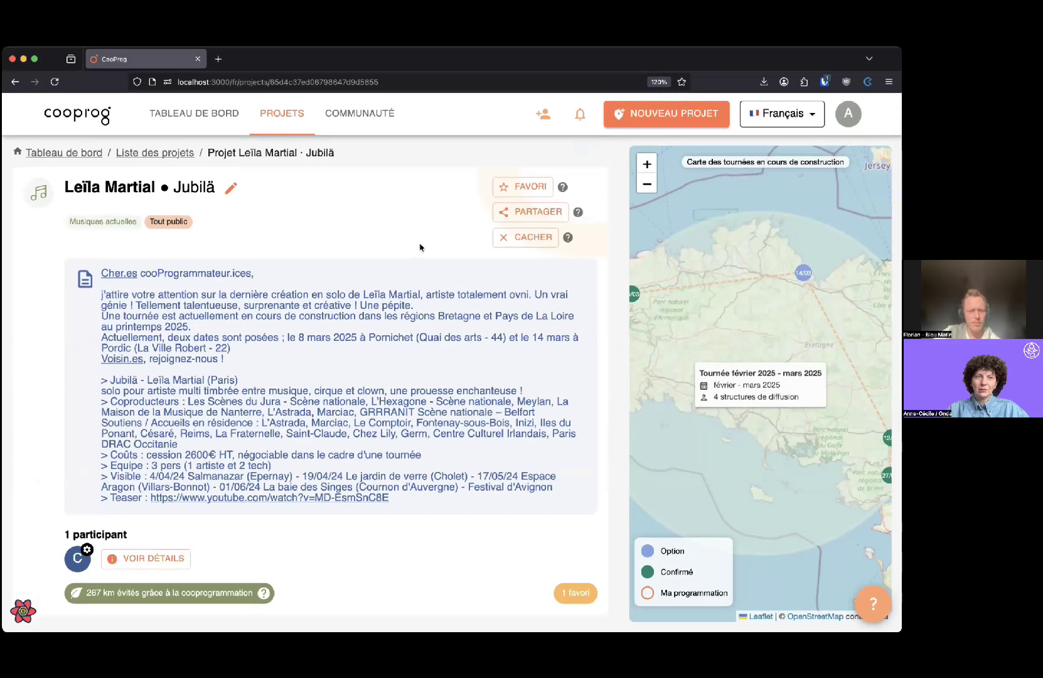
Open the project's February–March 2025 tour page
{"action": "scroll", "coordinate": [420, 246], "scroll_direction": "down", "scroll_amount": 5}
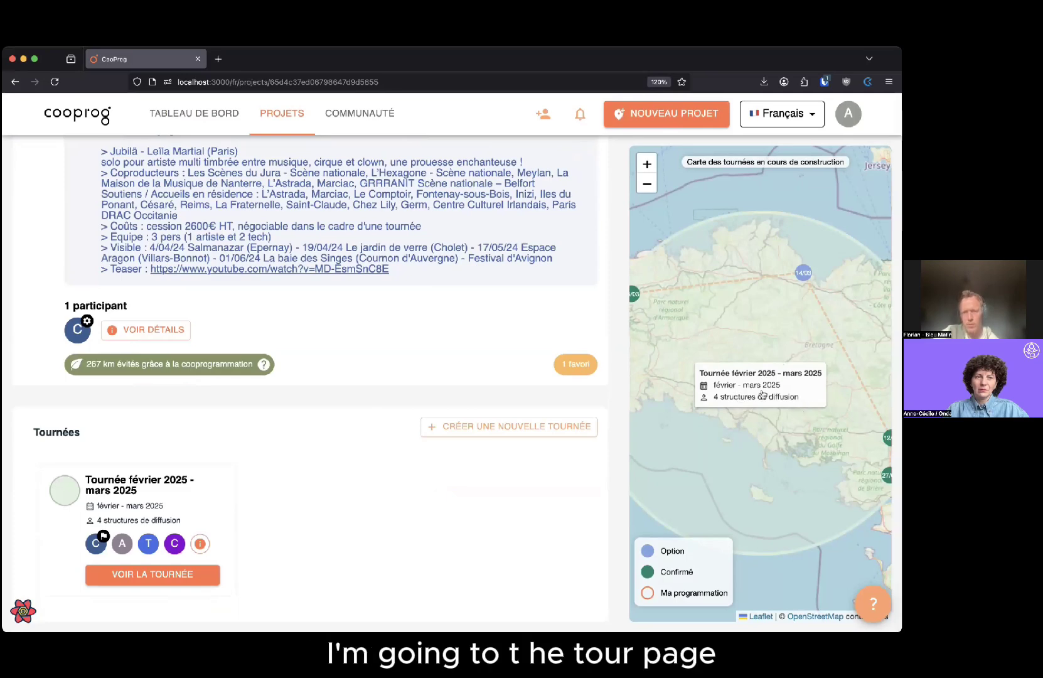
{"action": "left_click", "coordinate": [763, 393]}
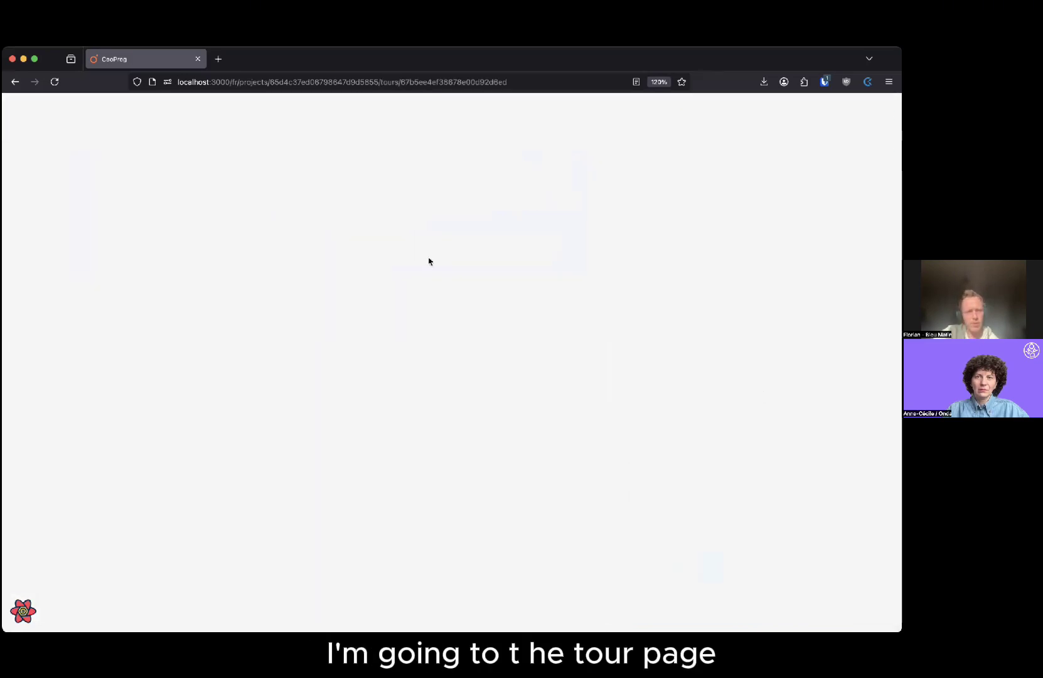
{"action": "scroll", "coordinate": [429, 261], "scroll_direction": "down", "scroll_amount": 1}
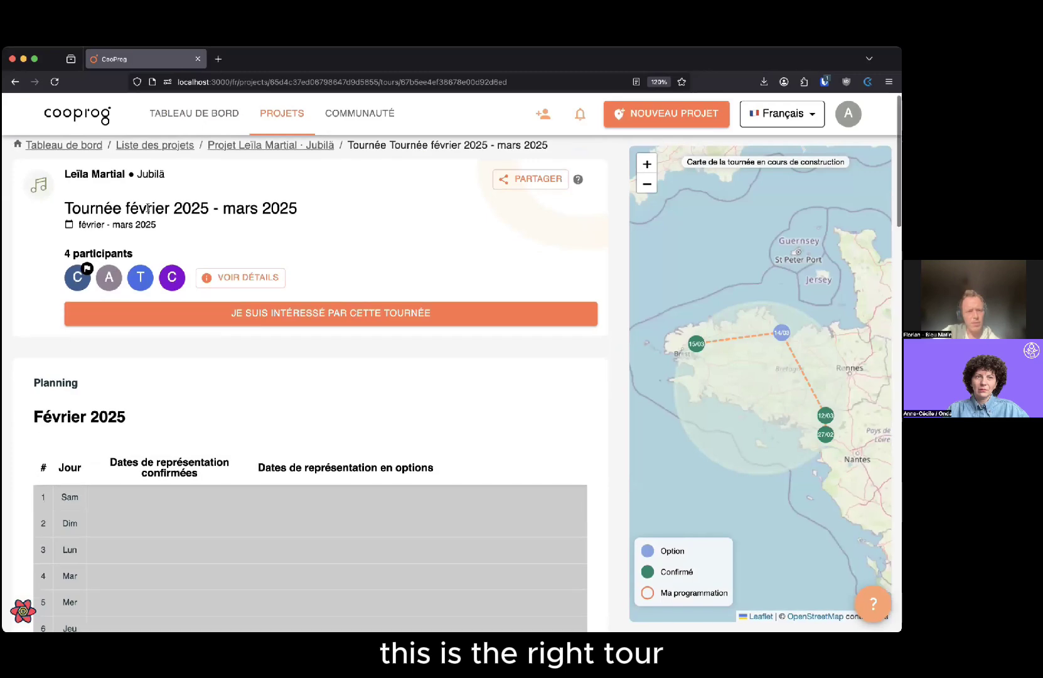
Examine the tour's February and March 2025 planning for confirmed dates, optional dates and free slots
{"action": "scroll", "coordinate": [284, 350], "scroll_direction": "down", "scroll_amount": 5}
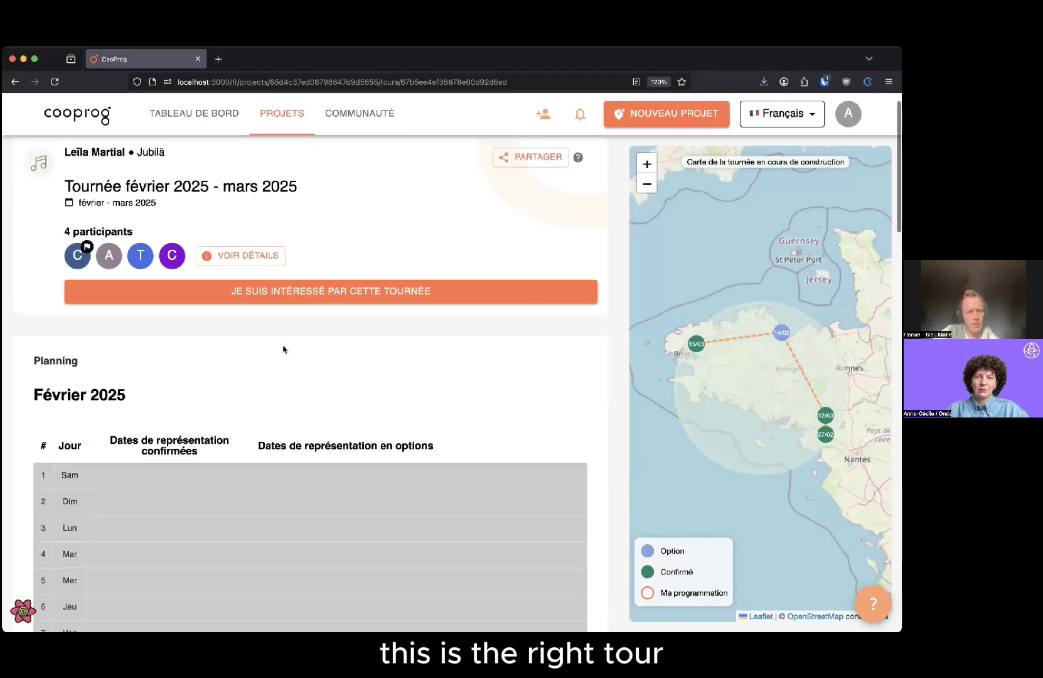
{"action": "scroll", "coordinate": [283, 349], "scroll_direction": "down", "scroll_amount": 8}
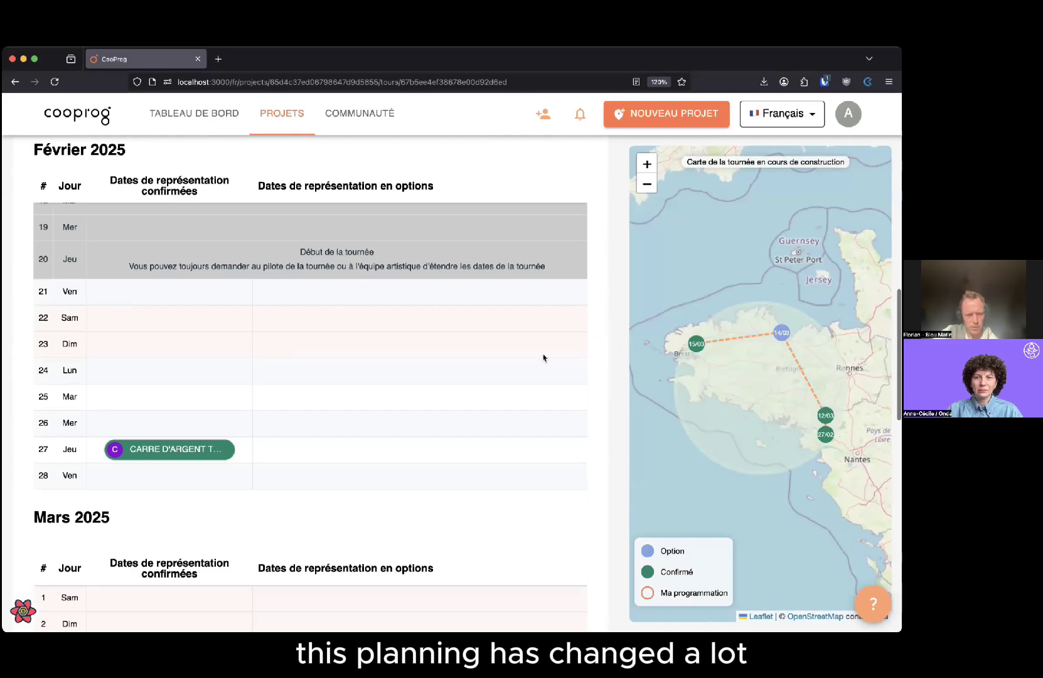
{"action": "scroll", "coordinate": [140, 269], "scroll_direction": "down", "scroll_amount": 1}
{"action": "scroll", "coordinate": [207, 314], "scroll_direction": "up", "scroll_amount": 1}
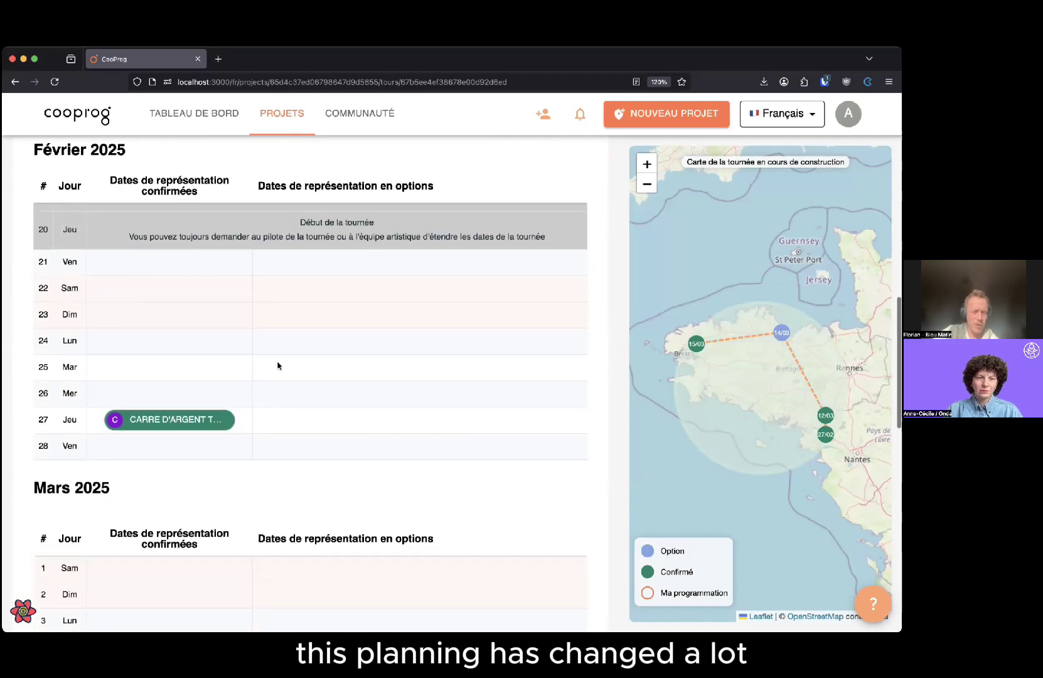
{"action": "scroll", "coordinate": [362, 392], "scroll_direction": "up", "scroll_amount": 5}
{"action": "scroll", "coordinate": [363, 393], "scroll_direction": "down", "scroll_amount": 3}
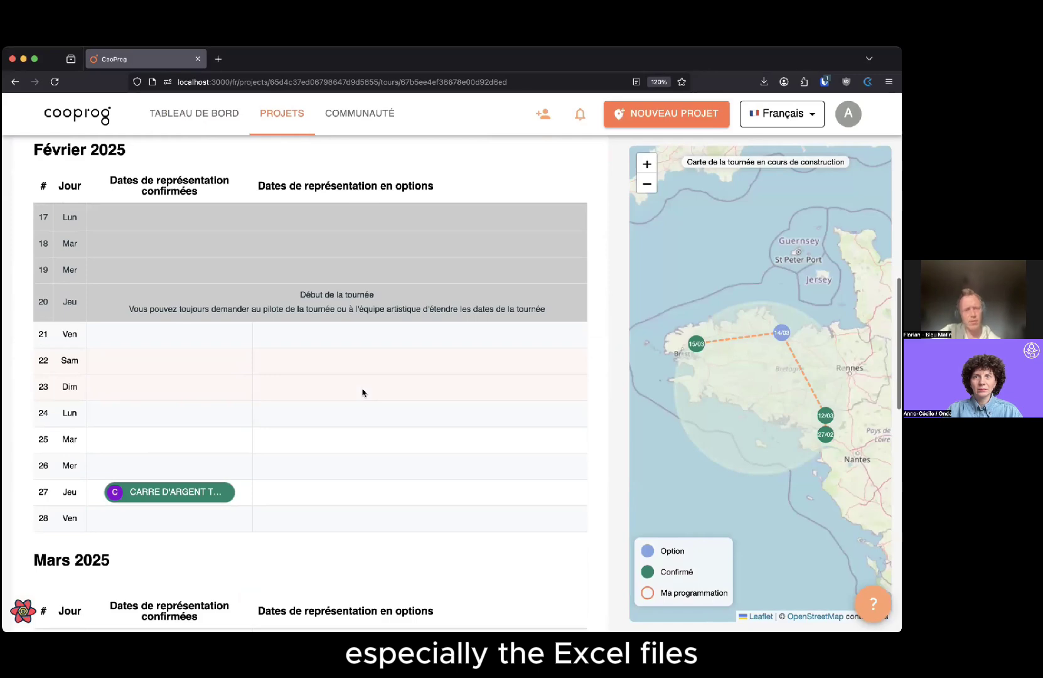
{"action": "scroll", "coordinate": [362, 393], "scroll_direction": "down", "scroll_amount": 1}
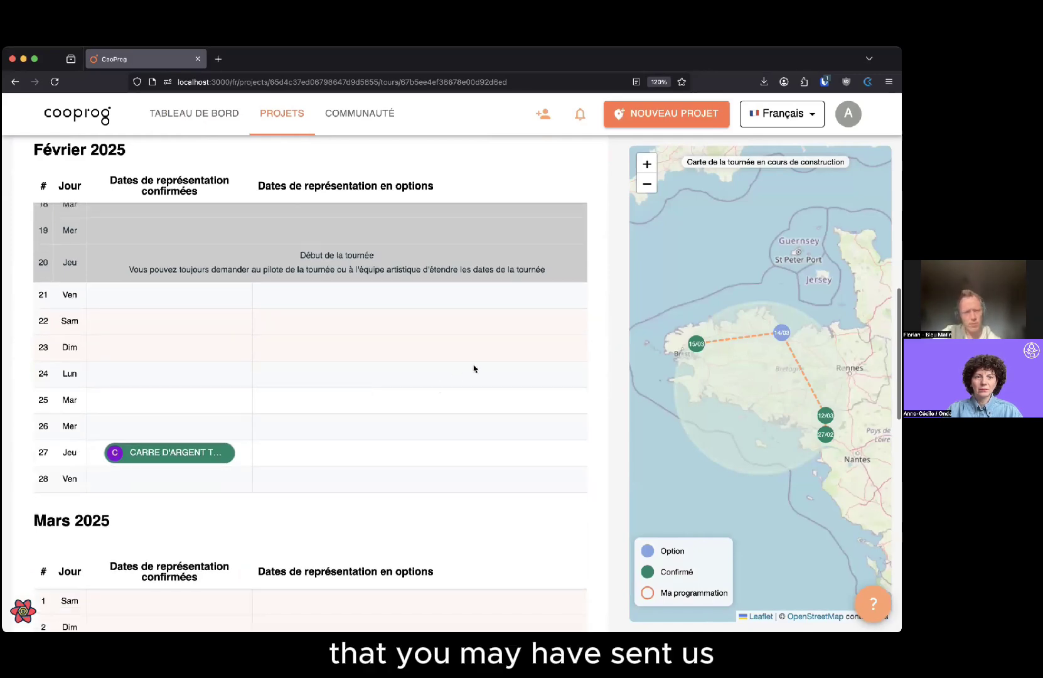
{"action": "scroll", "coordinate": [456, 370], "scroll_direction": "down", "scroll_amount": 1}
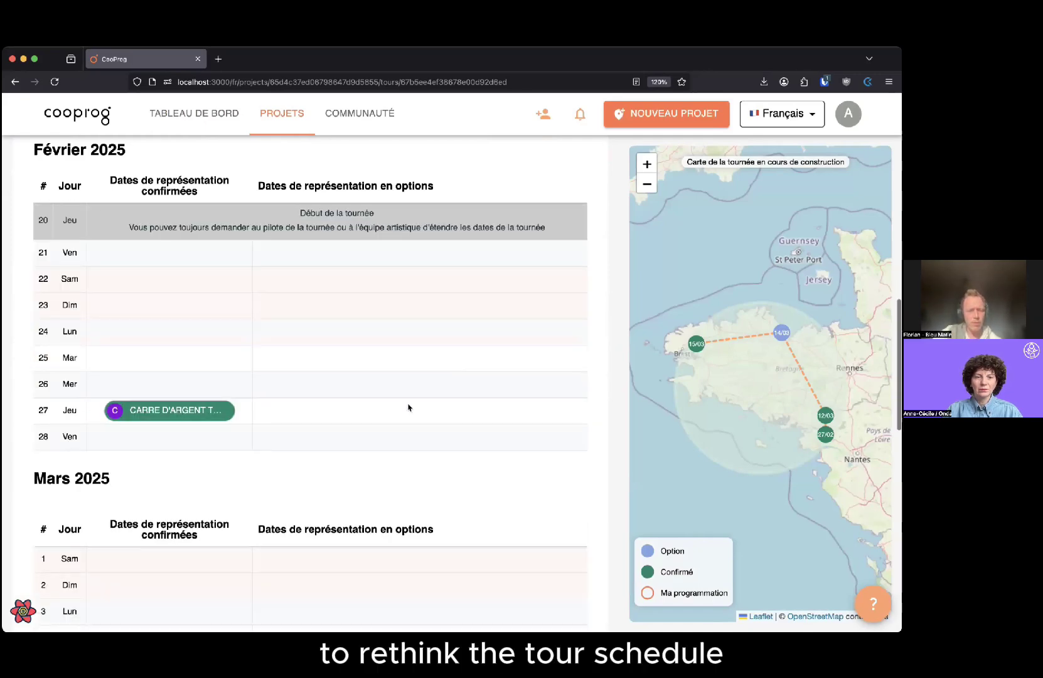
{"action": "scroll", "coordinate": [408, 406], "scroll_direction": "down", "scroll_amount": 8}
{"action": "scroll", "coordinate": [408, 406], "scroll_direction": "down", "scroll_amount": 1}
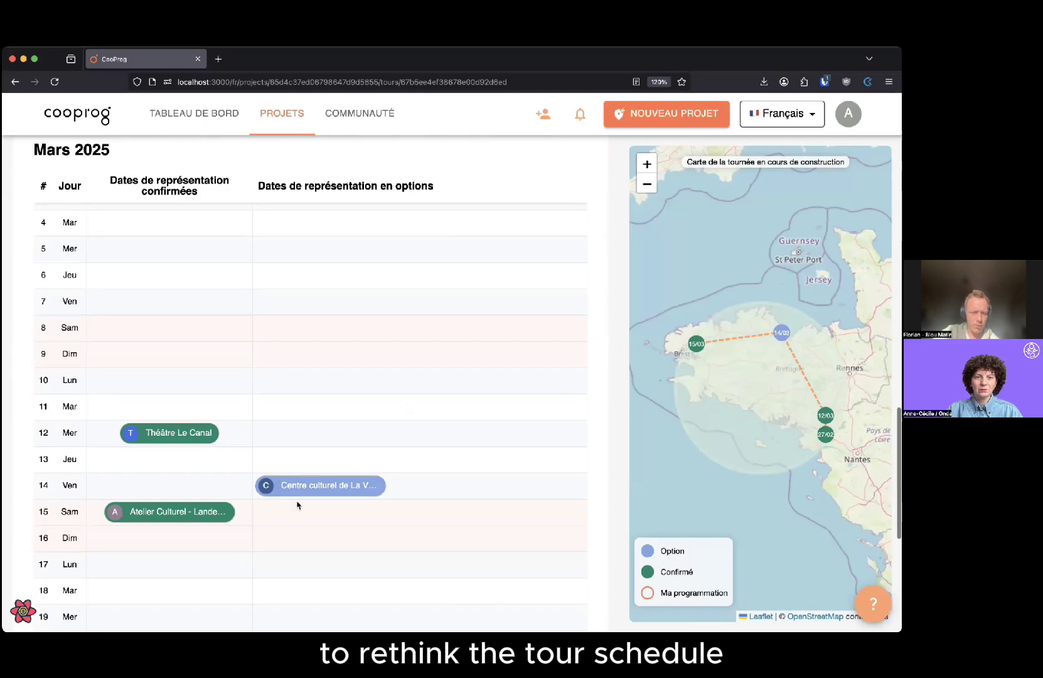
{"action": "scroll", "coordinate": [424, 442], "scroll_direction": "down", "scroll_amount": 4}
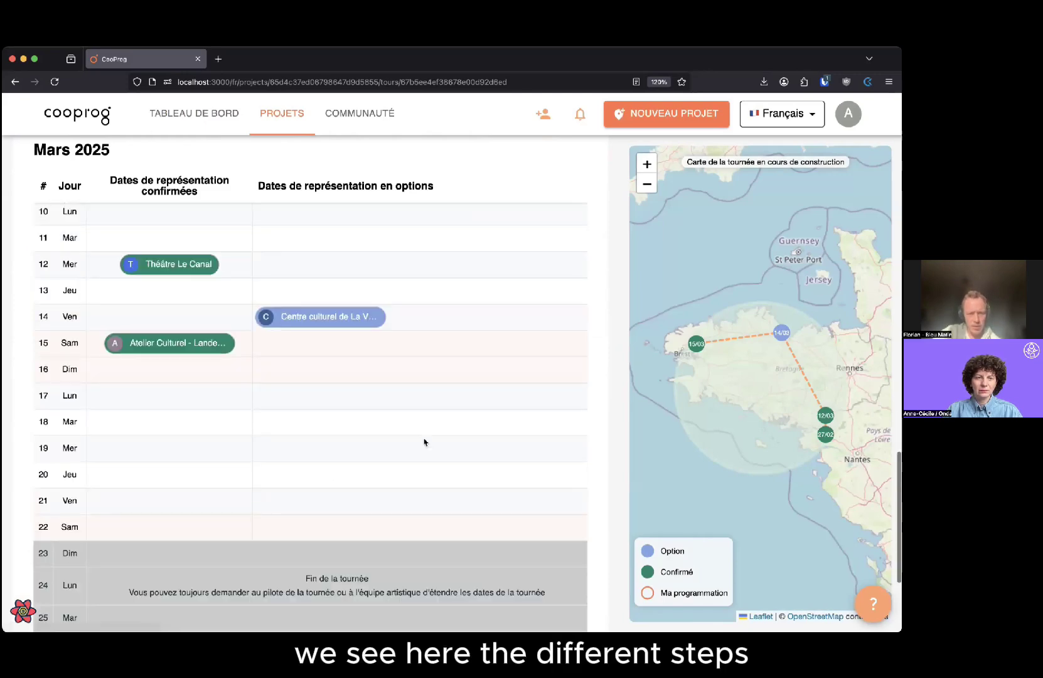
{"action": "scroll", "coordinate": [425, 442], "scroll_direction": "up", "scroll_amount": 13}
{"action": "scroll", "coordinate": [424, 439], "scroll_direction": "down", "scroll_amount": 6}
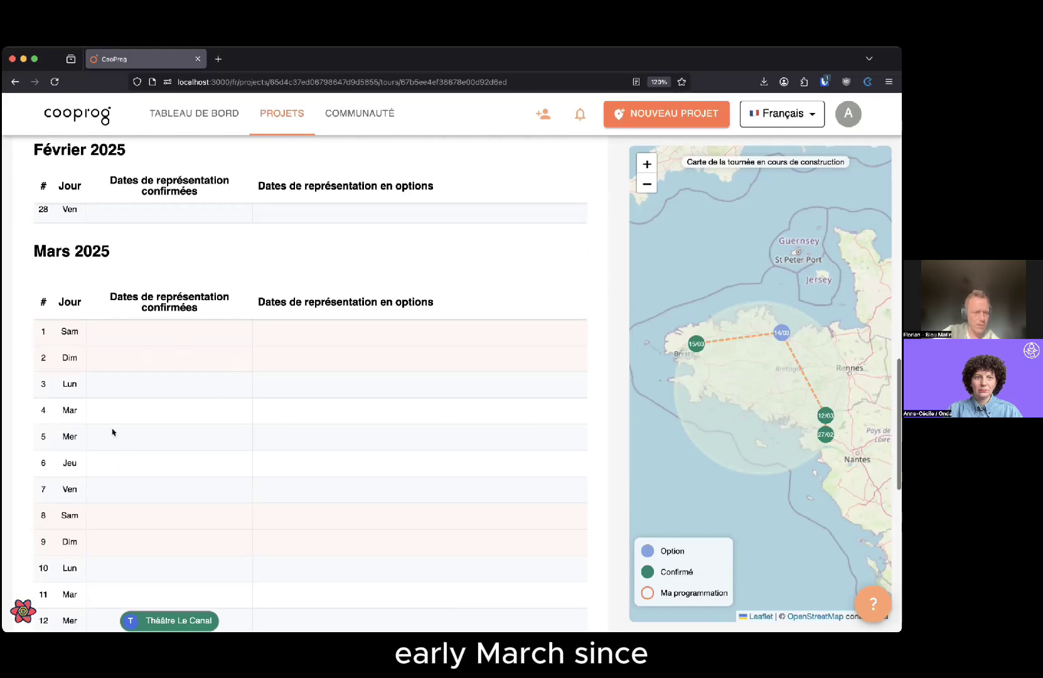
{"action": "scroll", "coordinate": [163, 433], "scroll_direction": "up", "scroll_amount": 2}
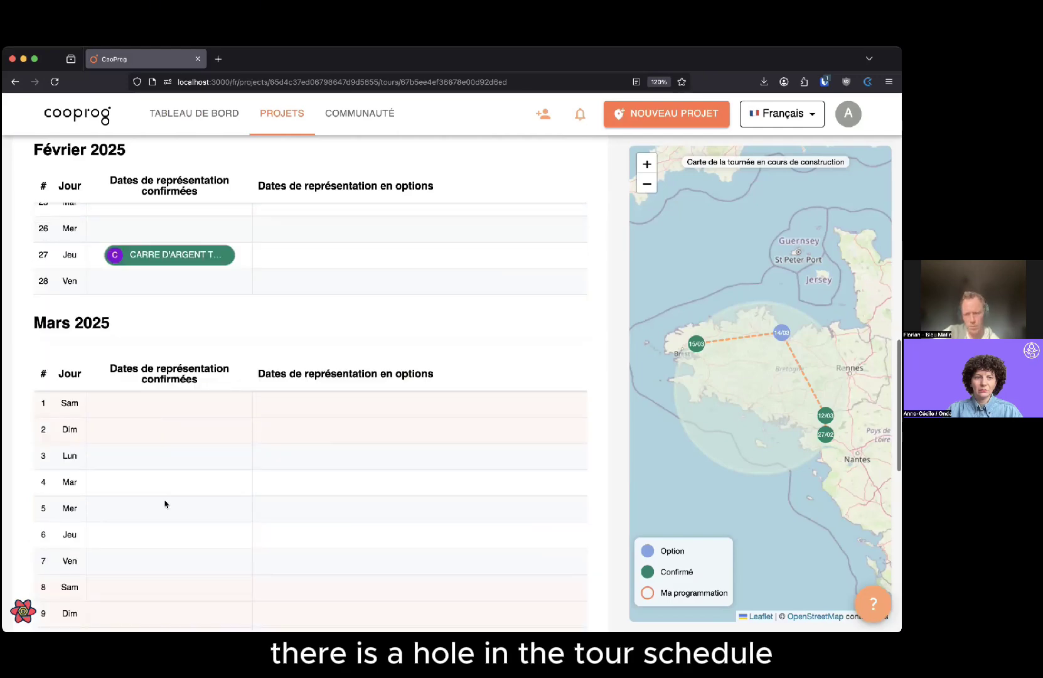
Declare interest in the tour and add an optional performance date on Wednesday 5 March 2025
{"action": "scroll", "coordinate": [208, 508], "scroll_direction": "up", "scroll_amount": 10}
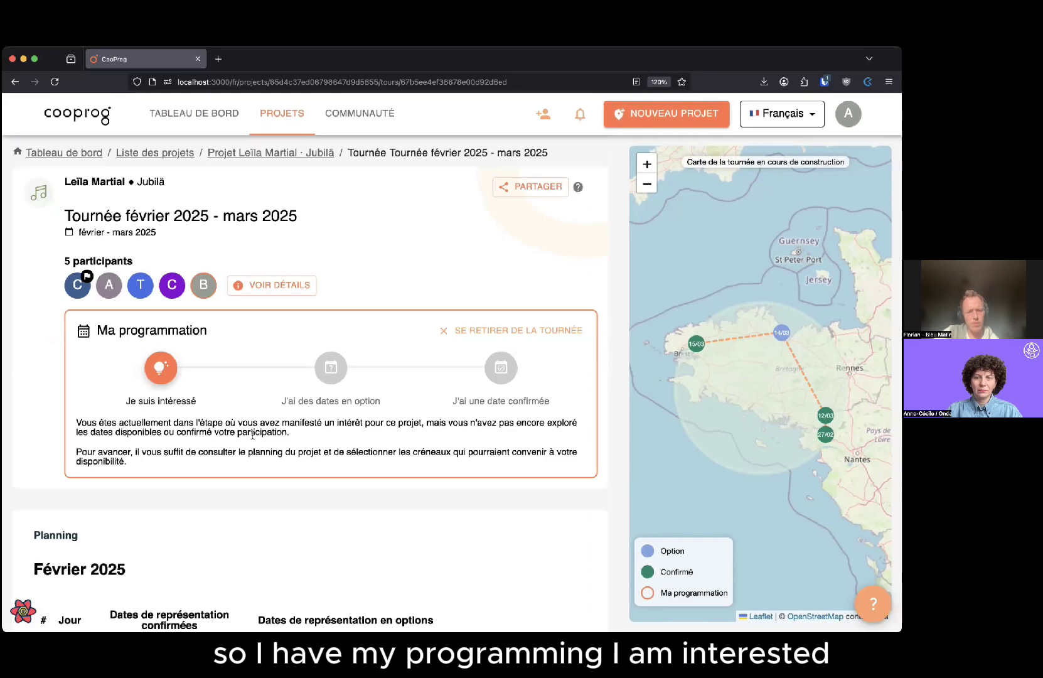
{"action": "scroll", "coordinate": [339, 368], "scroll_direction": "down", "scroll_amount": 1}
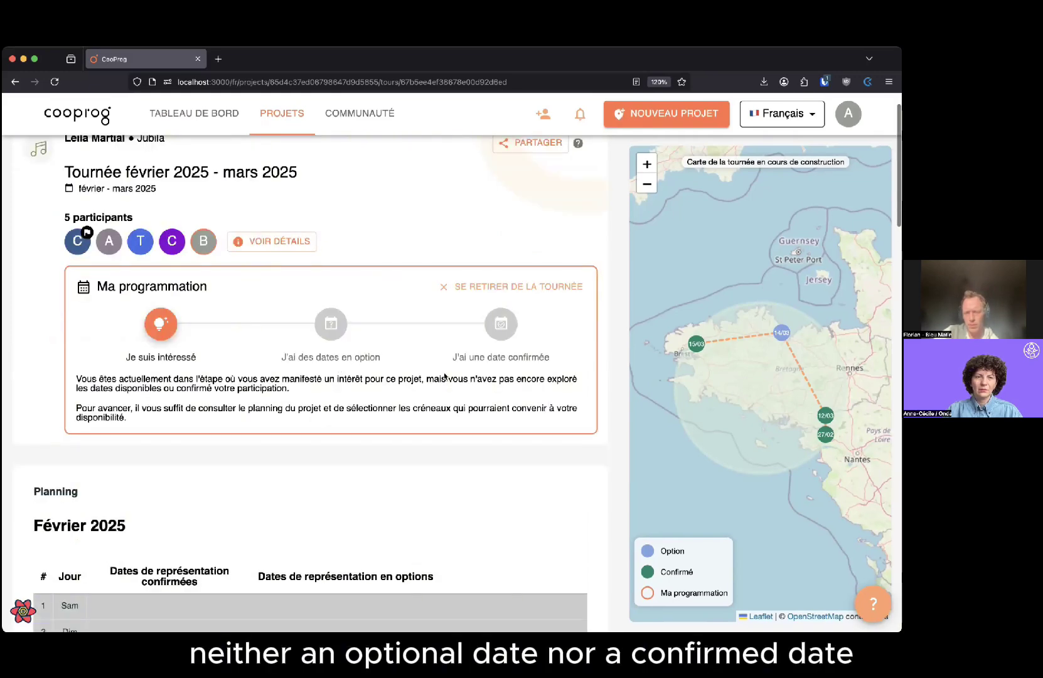
{"action": "scroll", "coordinate": [440, 449], "scroll_direction": "down", "scroll_amount": 8}
{"action": "scroll", "coordinate": [438, 449], "scroll_direction": "down", "scroll_amount": 8}
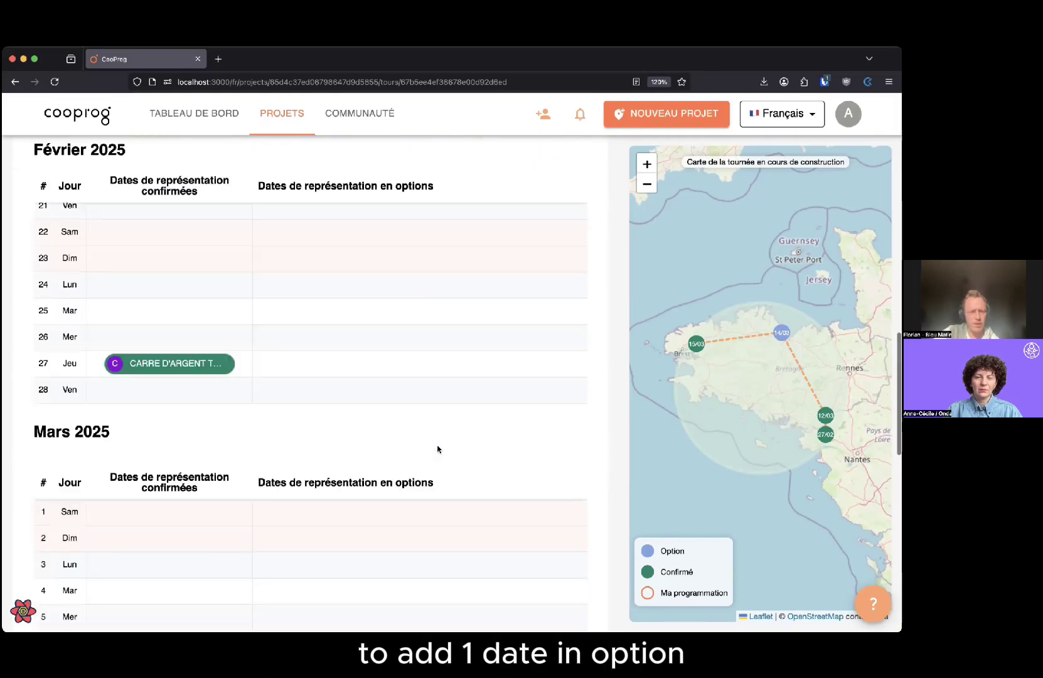
{"action": "mouse_move", "coordinate": [318, 380]}
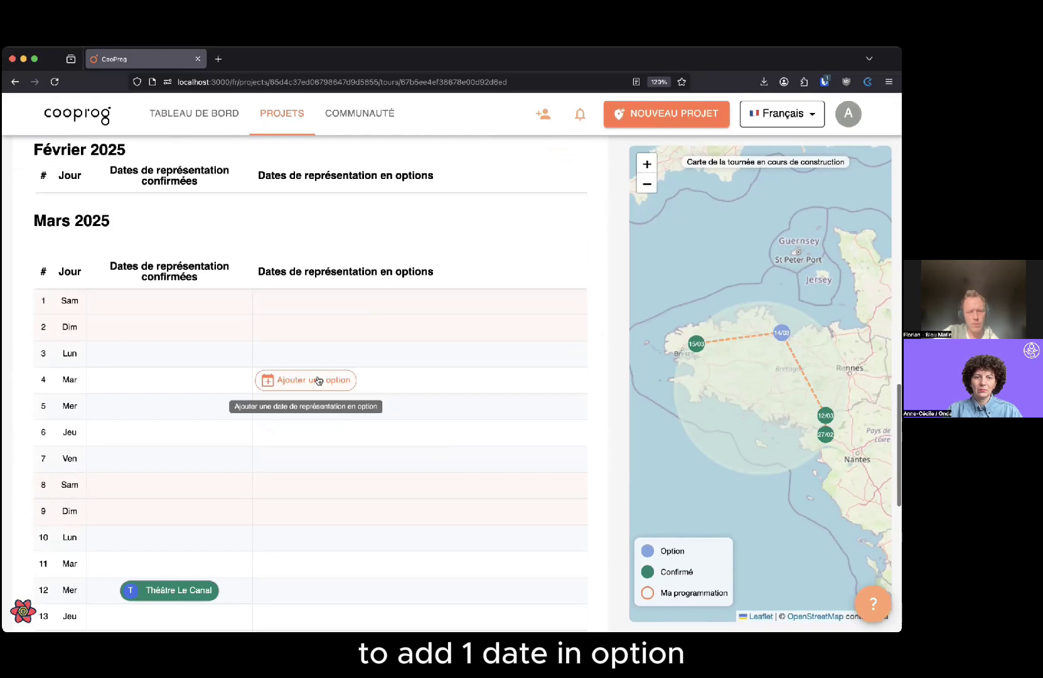
{"action": "left_click", "coordinate": [320, 406]}
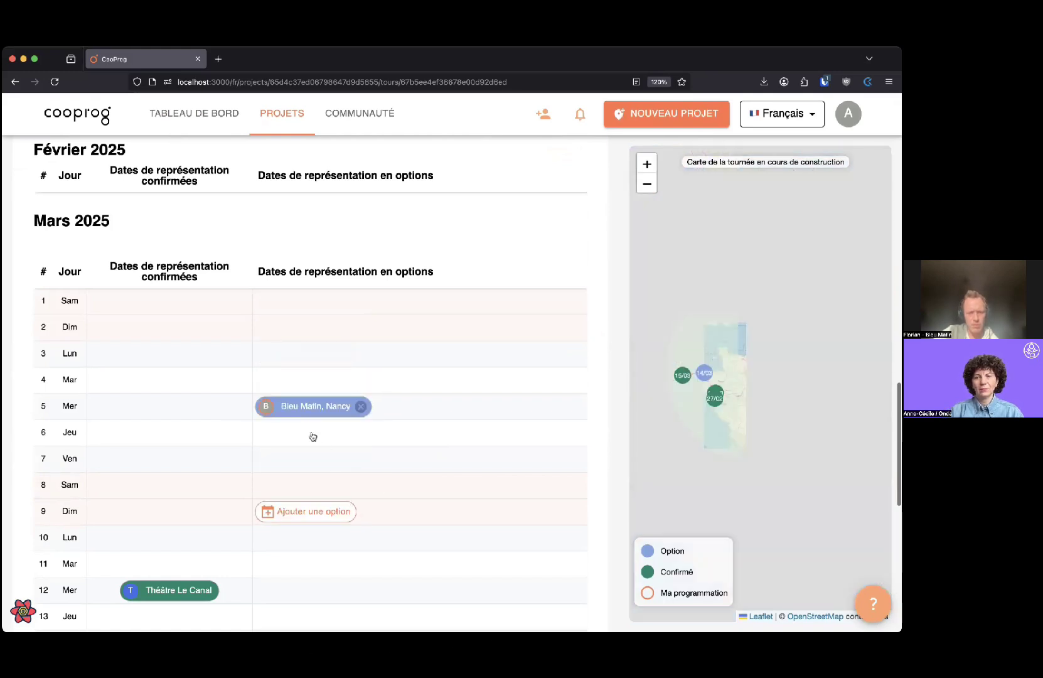
Add another optional performance date on Thursday 6 March 2025 and check the tour's route on the map
{"action": "left_click", "coordinate": [302, 434]}
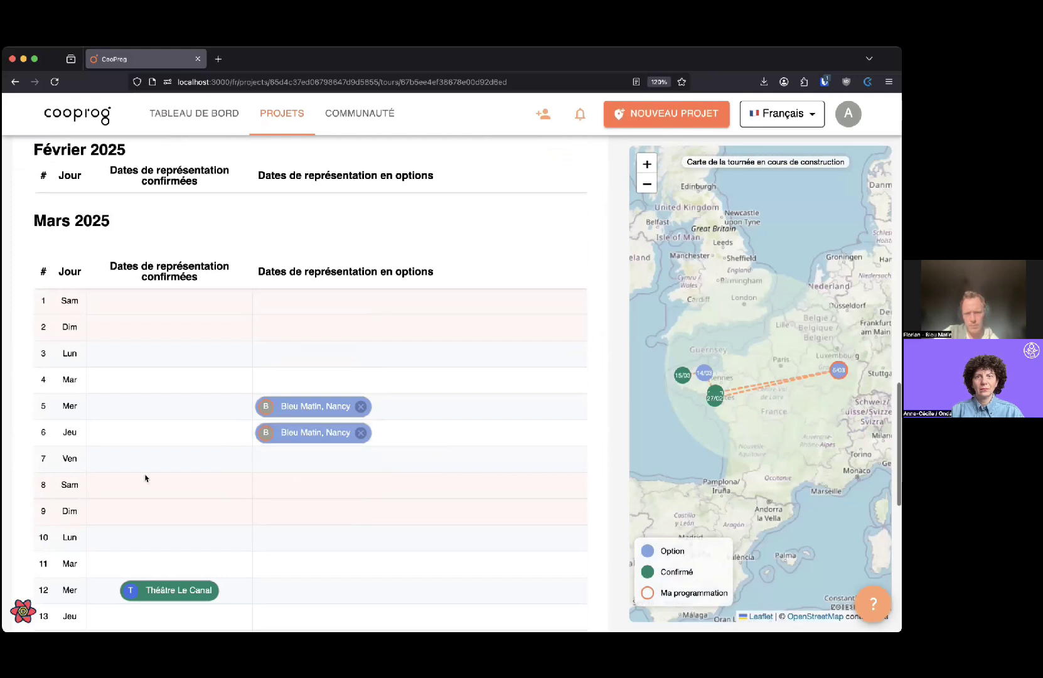
{"action": "mouse_move", "coordinate": [134, 375]}
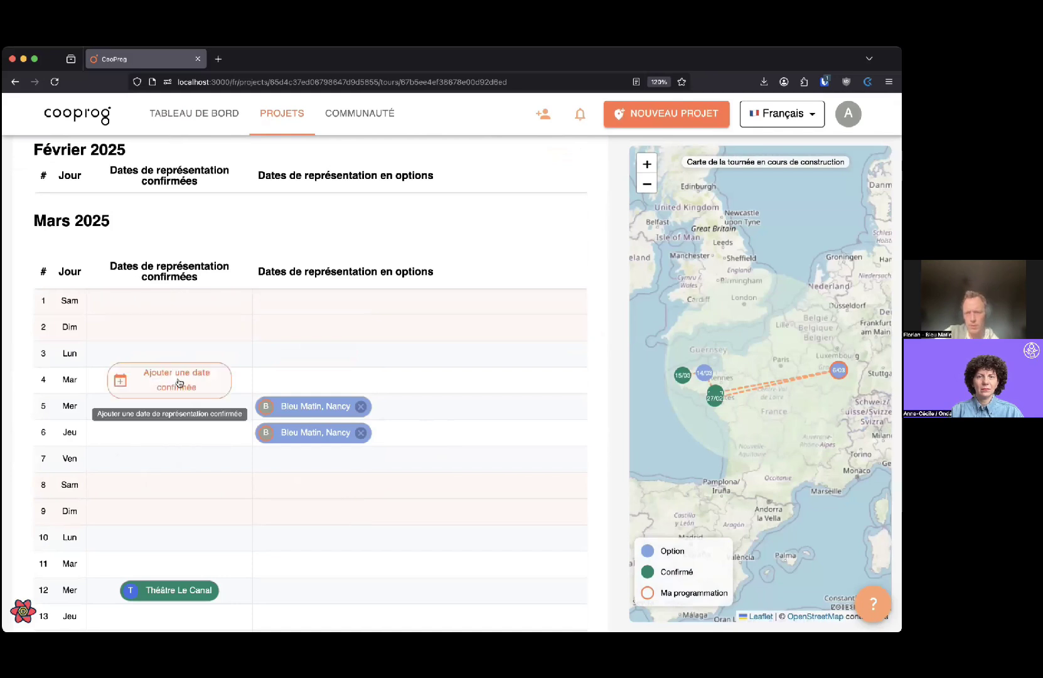
{"action": "mouse_move", "coordinate": [329, 442]}
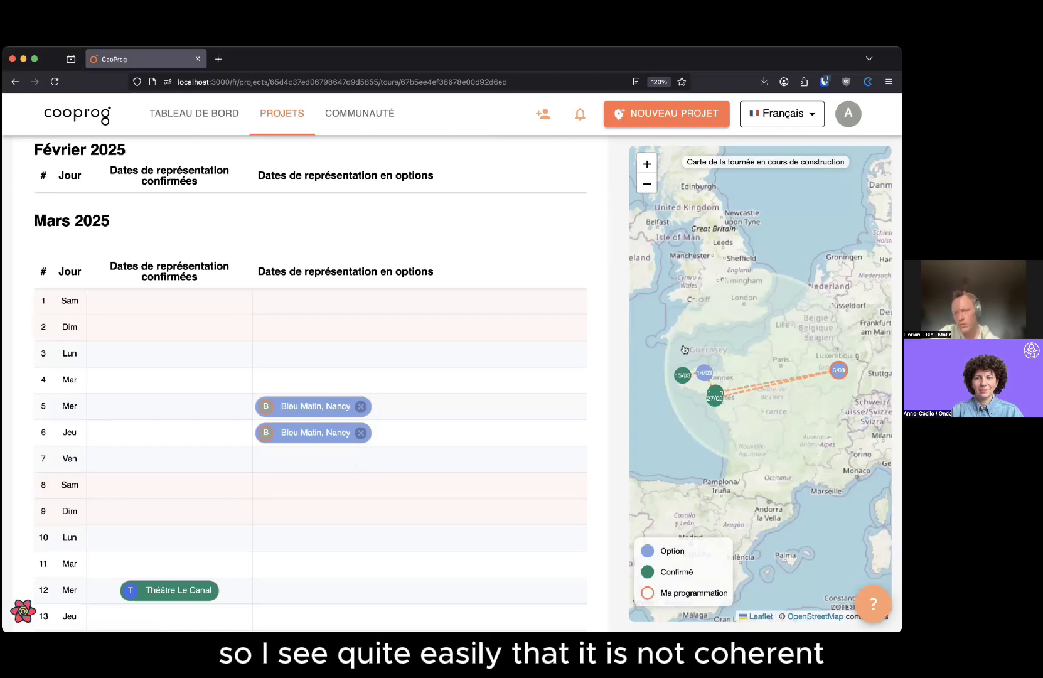
Remove the optional dates on 5 and 6 March 2025 and withdraw from the February–March tour
{"action": "left_click", "coordinate": [361, 433]}
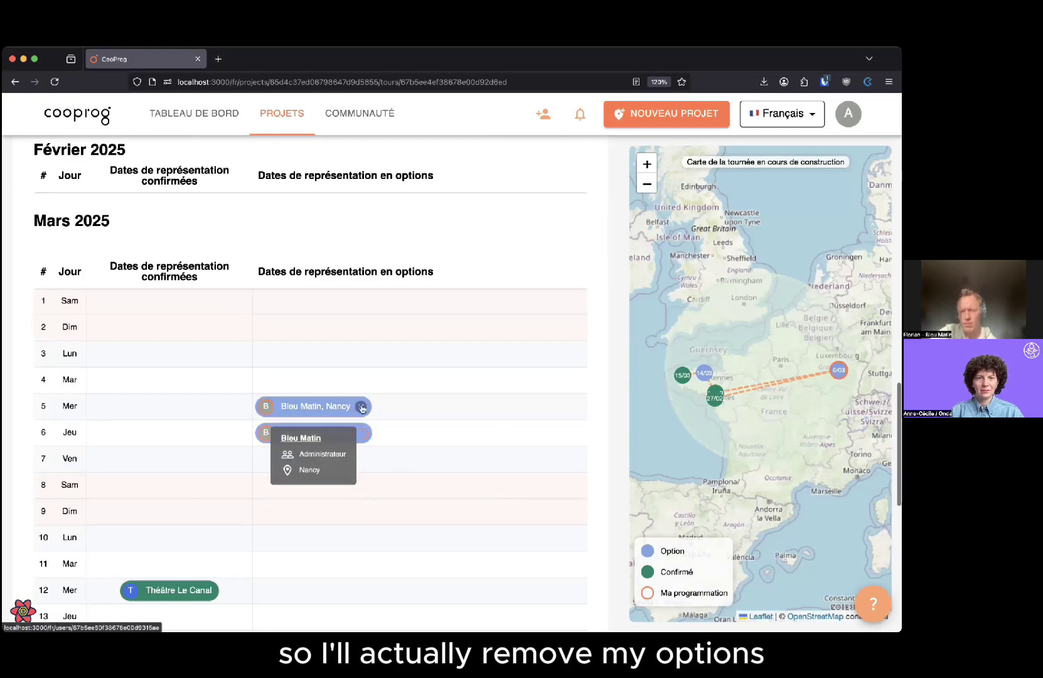
{"action": "left_click", "coordinate": [361, 408]}
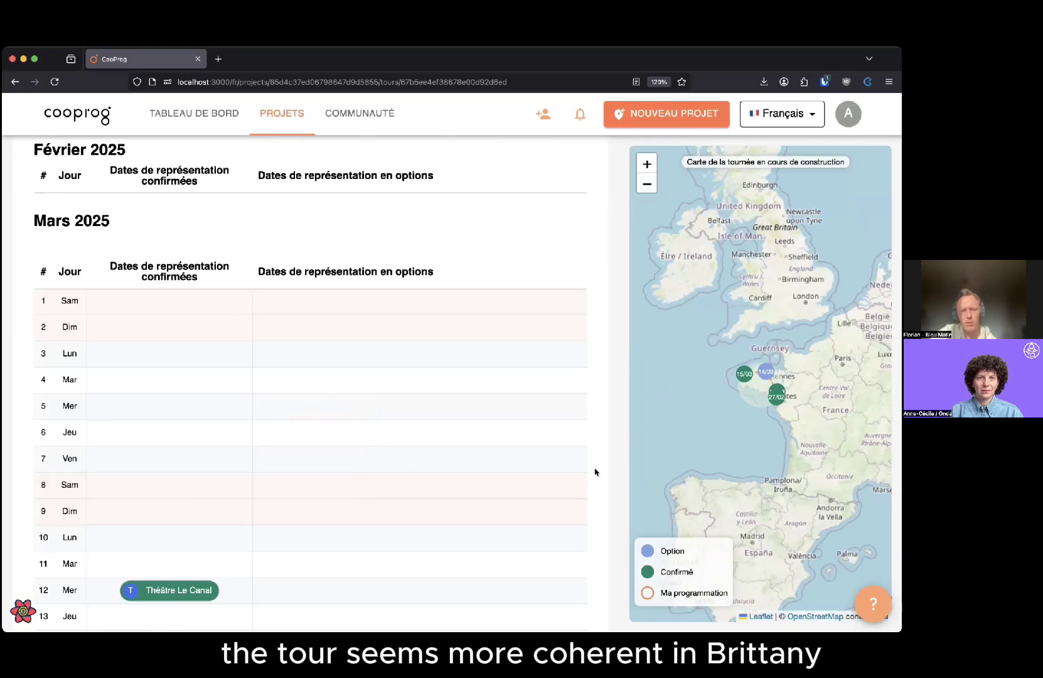
{"action": "scroll", "coordinate": [594, 471], "scroll_direction": "down", "scroll_amount": 5}
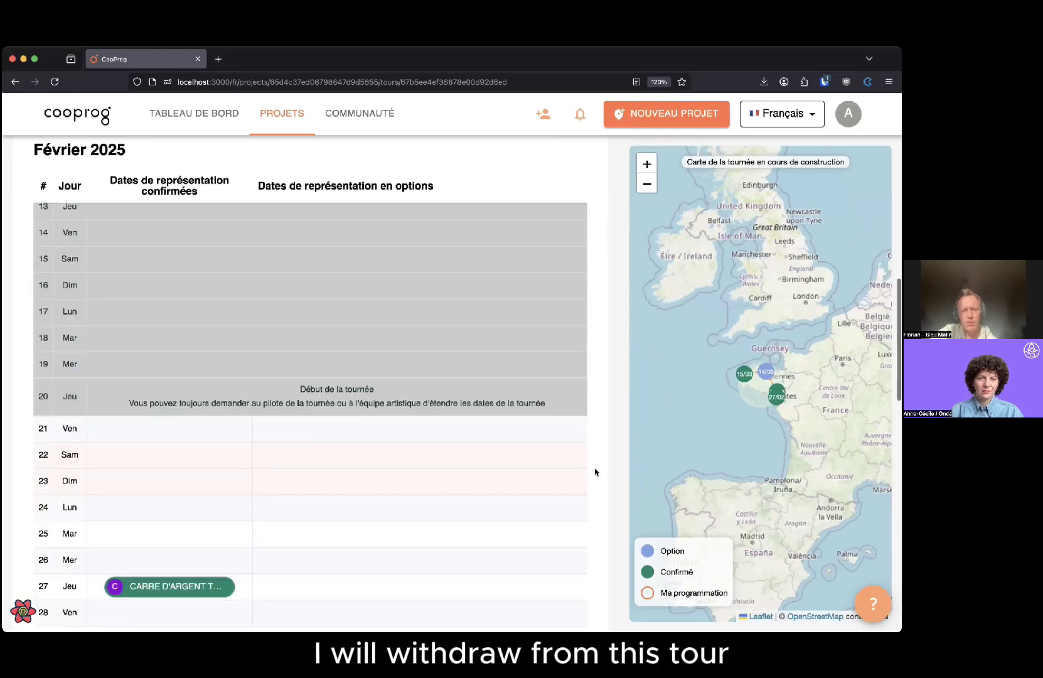
{"action": "scroll", "coordinate": [596, 472], "scroll_direction": "up", "scroll_amount": 10}
{"action": "left_click", "coordinate": [512, 354]}
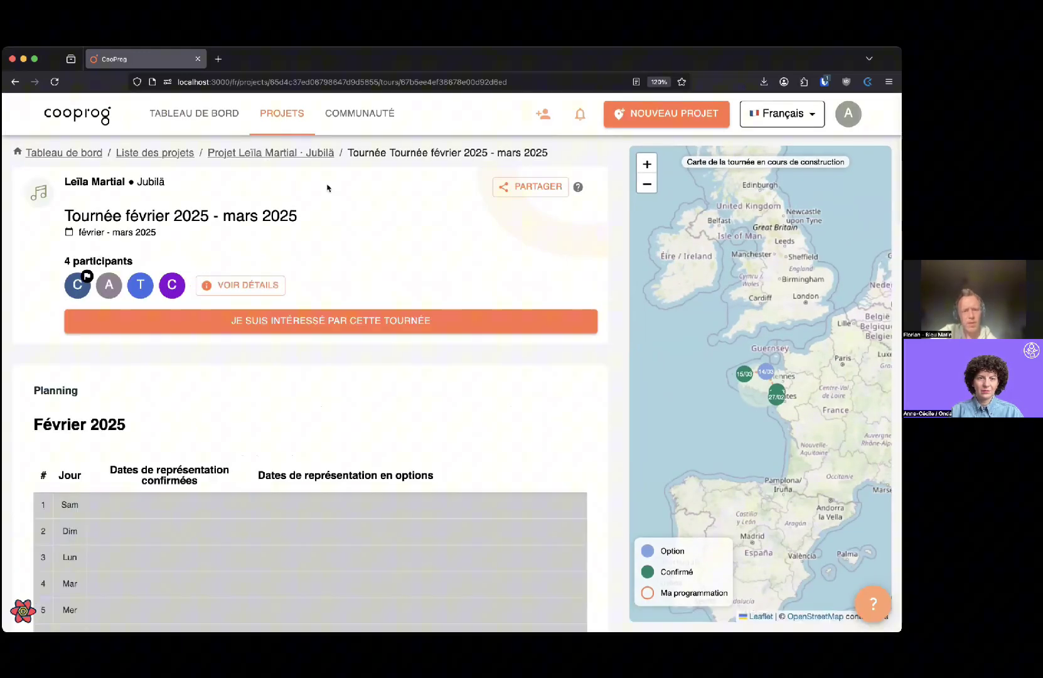
Return to the Jubilä project sheet and start a new tour named "Tournée grand est"
{"action": "left_click", "coordinate": [282, 155]}
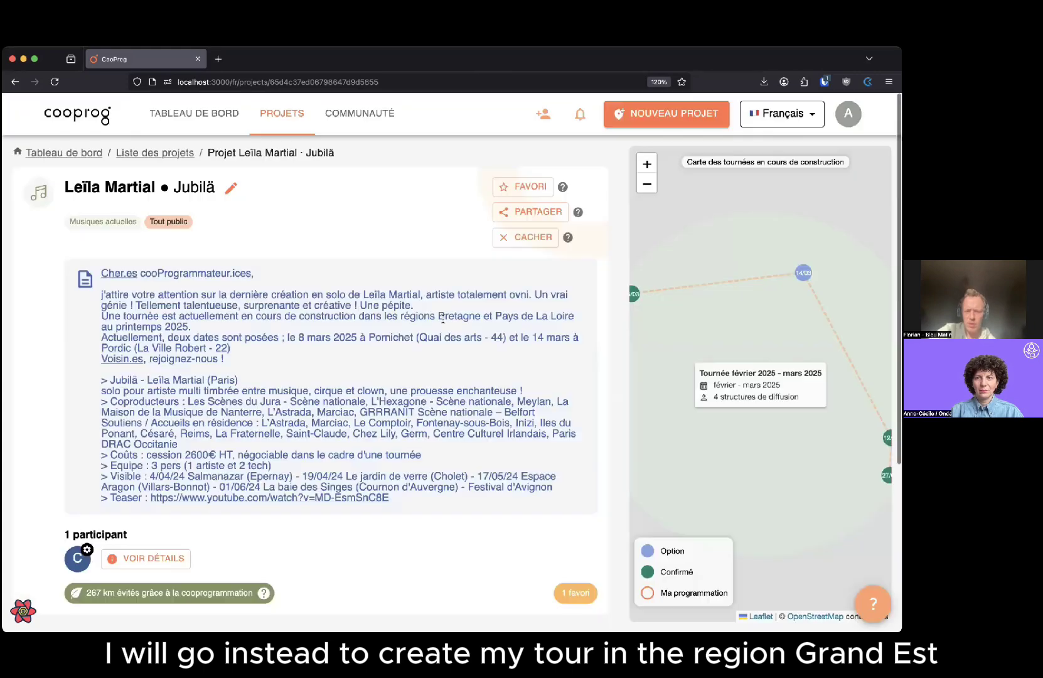
{"action": "scroll", "coordinate": [507, 434], "scroll_direction": "down", "scroll_amount": 4}
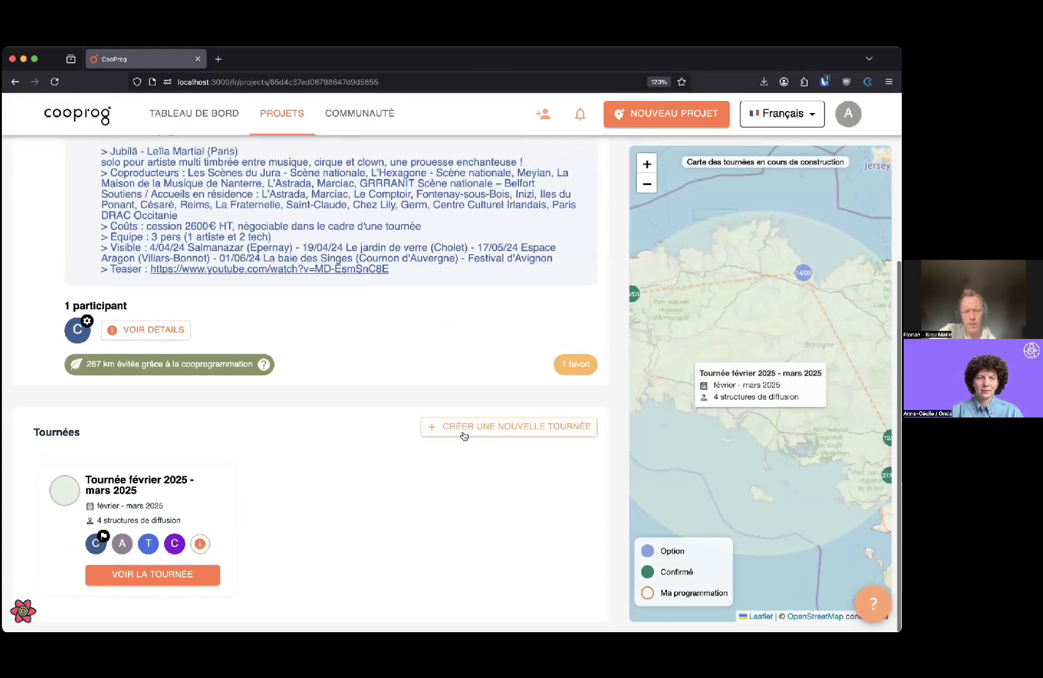
{"action": "left_click", "coordinate": [465, 436]}
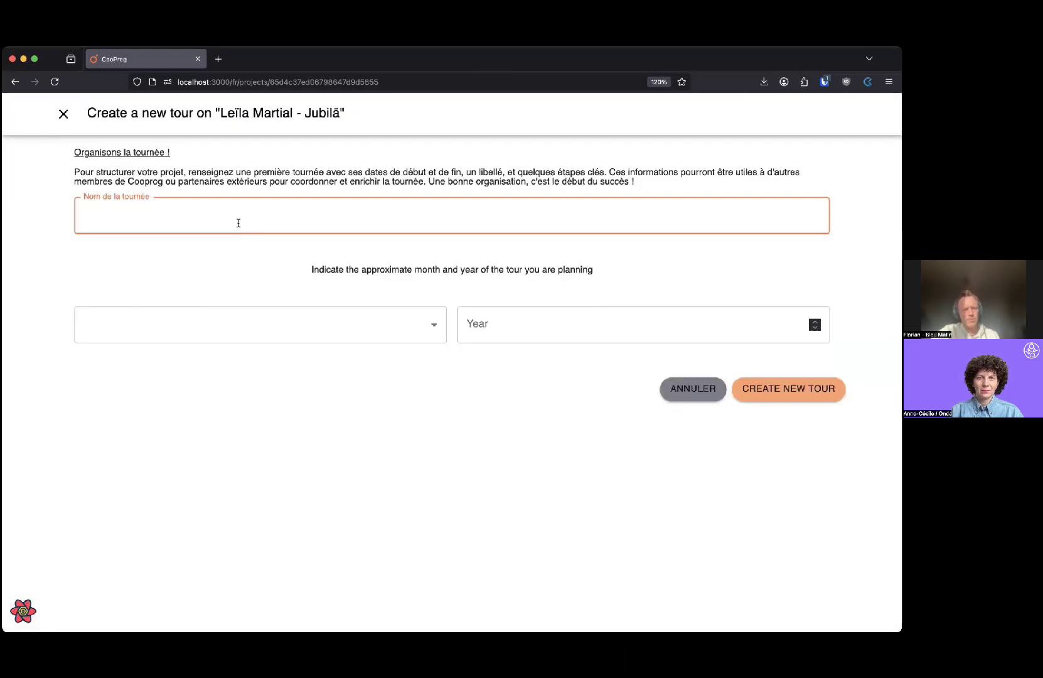
{"action": "type", "text": "Grand Est"}
{"action": "key", "text": "ctrl+a"}
{"action": "type", "text": "Tournée grand est"}
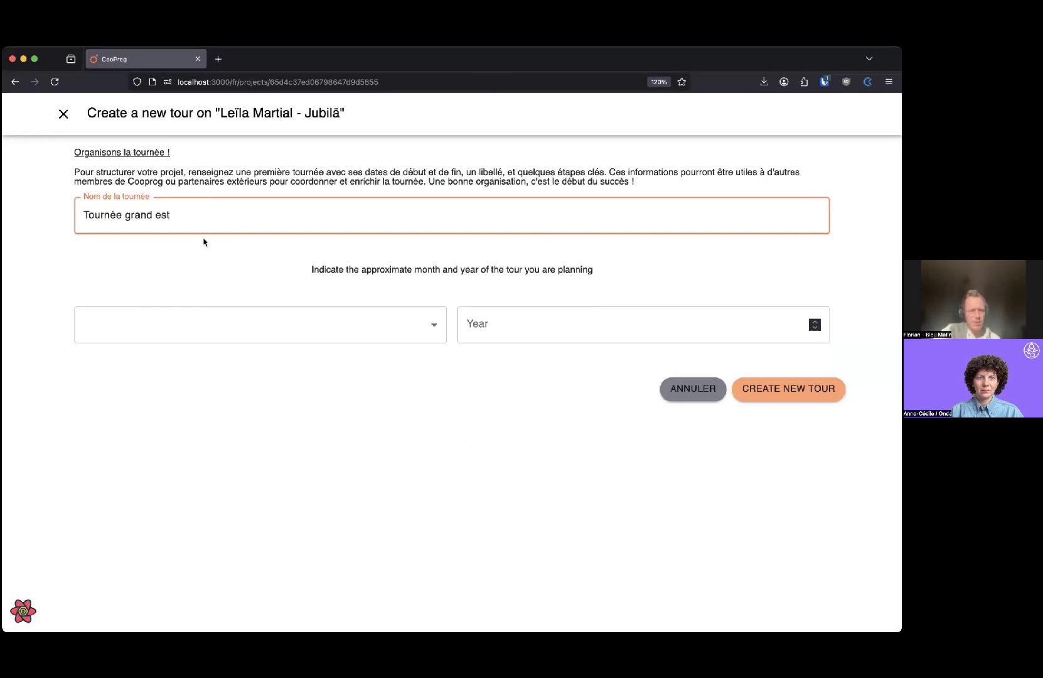
{"action": "left_click", "coordinate": [171, 263]}
Set the new tour's approximate period to Août 2025
{"action": "left_click", "coordinate": [170, 338]}
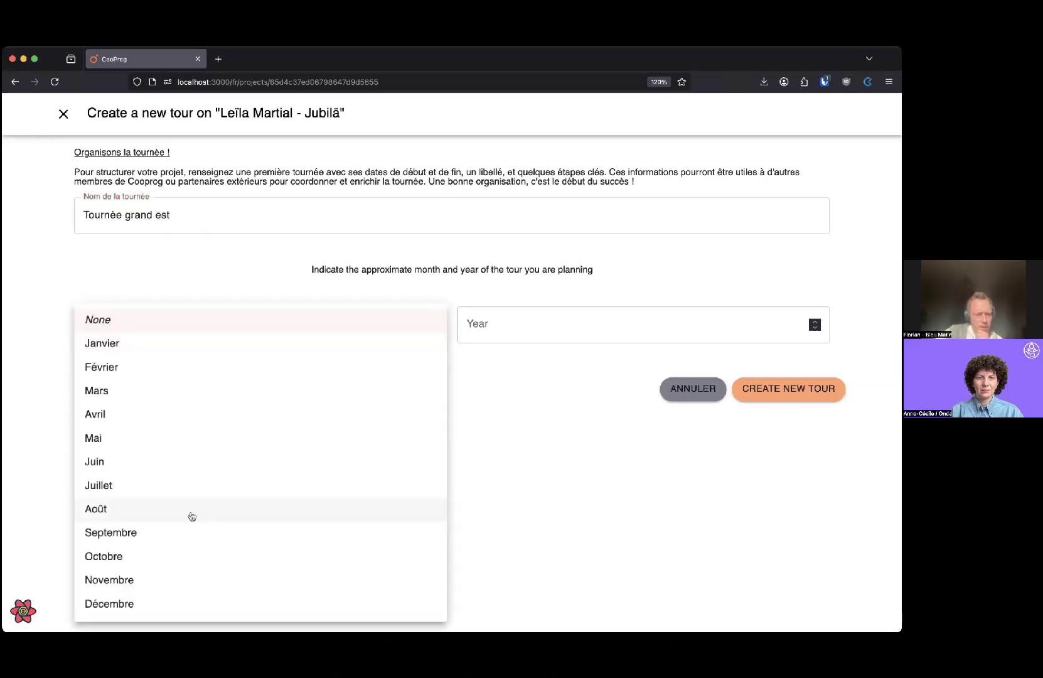
{"action": "left_click", "coordinate": [158, 517]}
{"action": "left_click", "coordinate": [524, 327]}
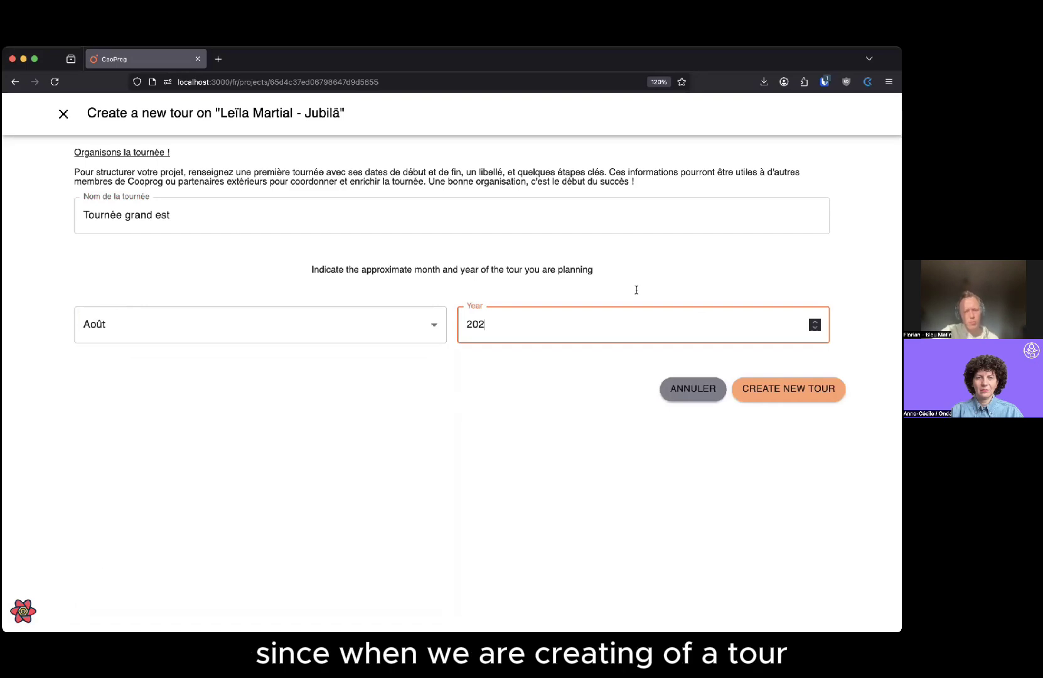
{"action": "type", "text": "5"}
{"action": "left_click", "coordinate": [540, 300]}
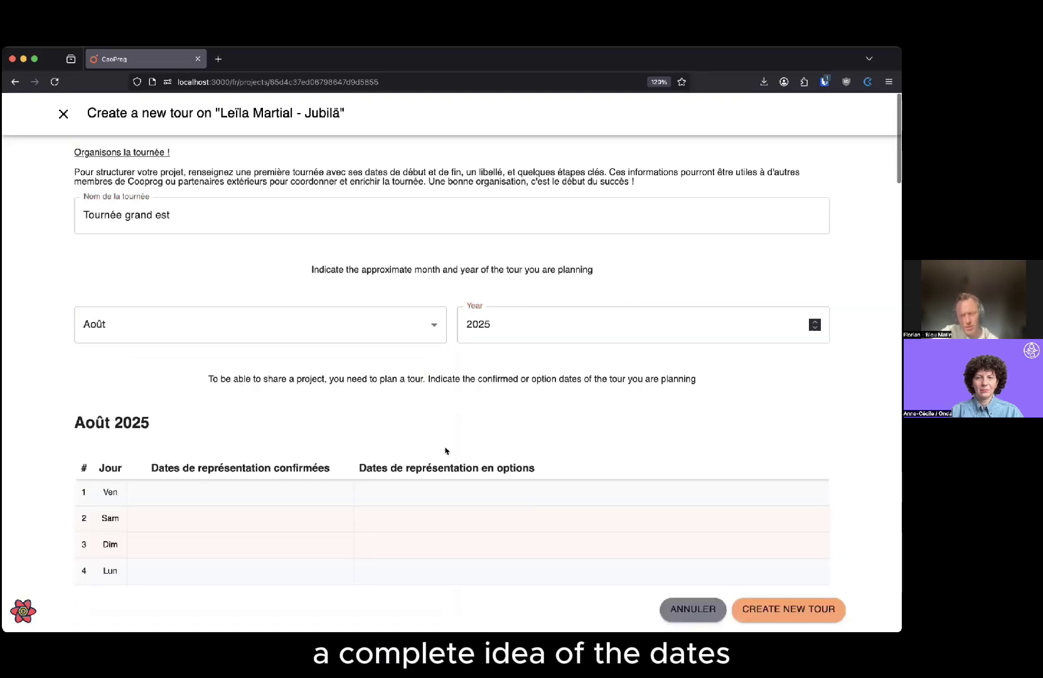
Add an optional performance date on Thursday 14 August 2025 and create the new tour
{"action": "scroll", "coordinate": [445, 450], "scroll_direction": "down", "scroll_amount": 1}
{"action": "scroll", "coordinate": [445, 450], "scroll_direction": "down", "scroll_amount": 10}
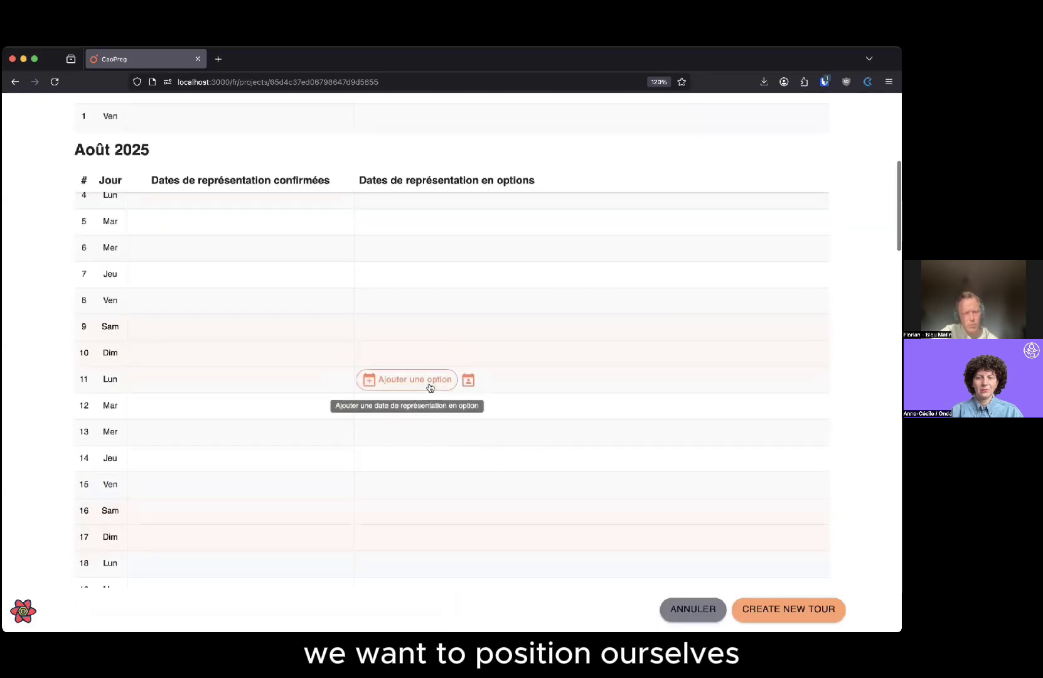
{"action": "scroll", "coordinate": [430, 387], "scroll_direction": "down", "scroll_amount": 1}
{"action": "mouse_move", "coordinate": [453, 460]}
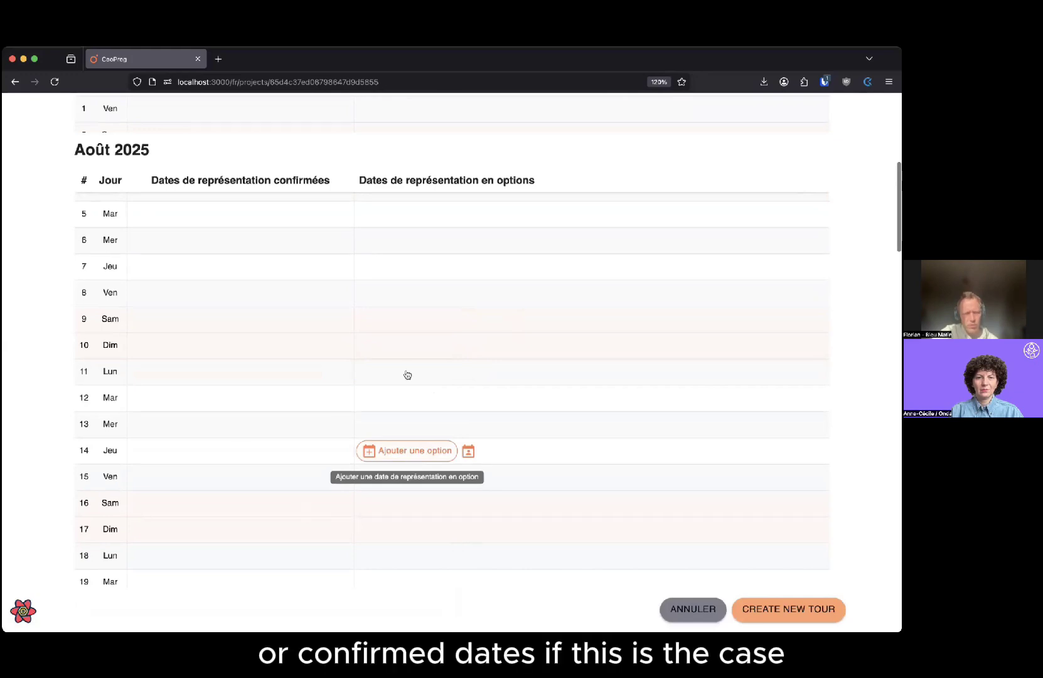
{"action": "left_click", "coordinate": [419, 460]}
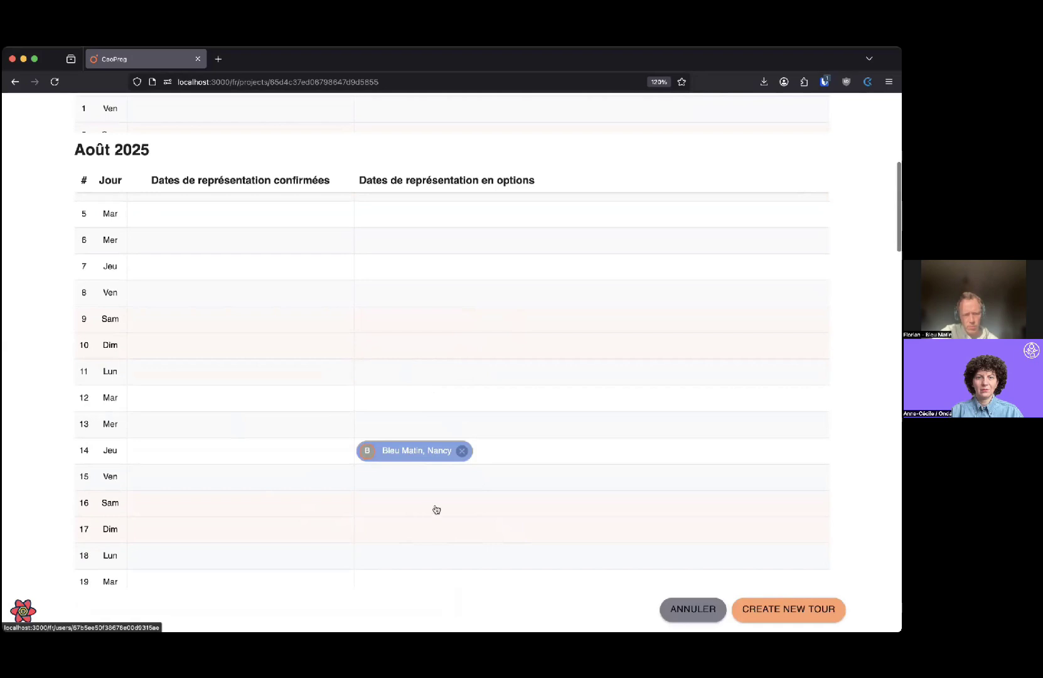
{"action": "scroll", "coordinate": [437, 509], "scroll_direction": "down", "scroll_amount": 1}
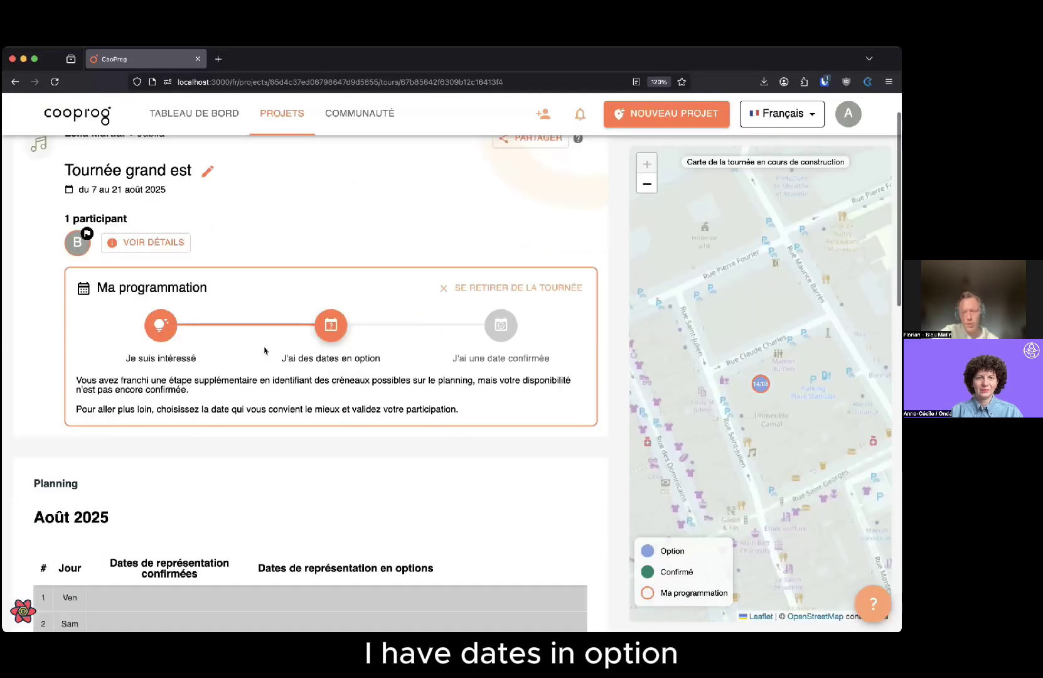
Add optional performance dates on Friday 15 and Monday 18 August 2025 to the tour's planning
{"action": "scroll", "coordinate": [386, 356], "scroll_direction": "down", "scroll_amount": 4}
{"action": "scroll", "coordinate": [387, 356], "scroll_direction": "down", "scroll_amount": 3}
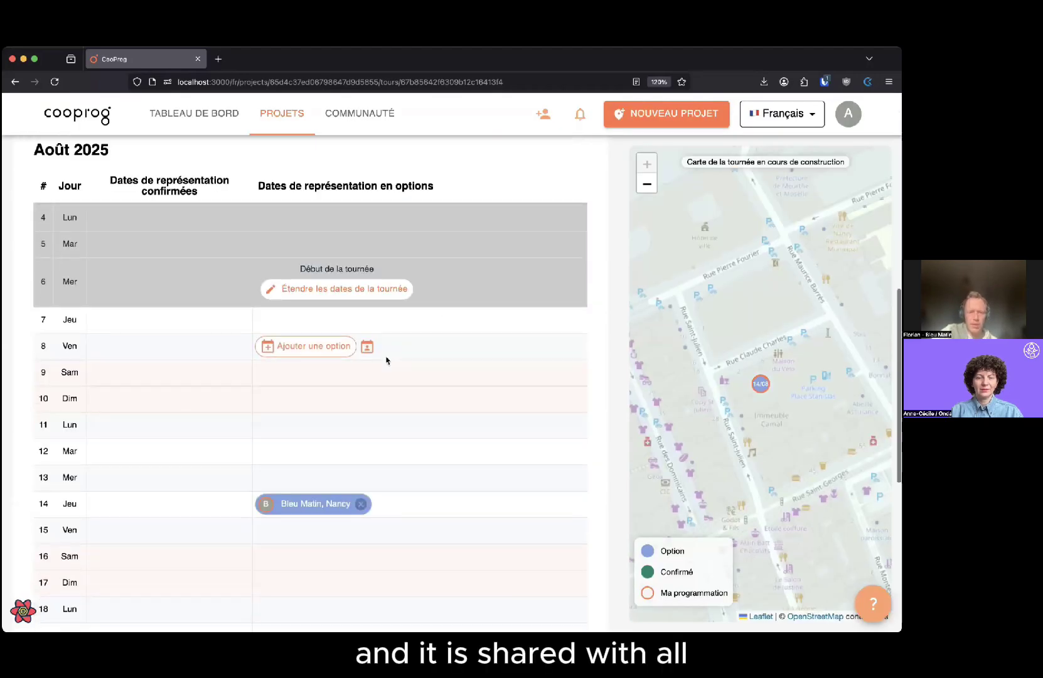
{"action": "scroll", "coordinate": [494, 328], "scroll_direction": "down", "scroll_amount": 3}
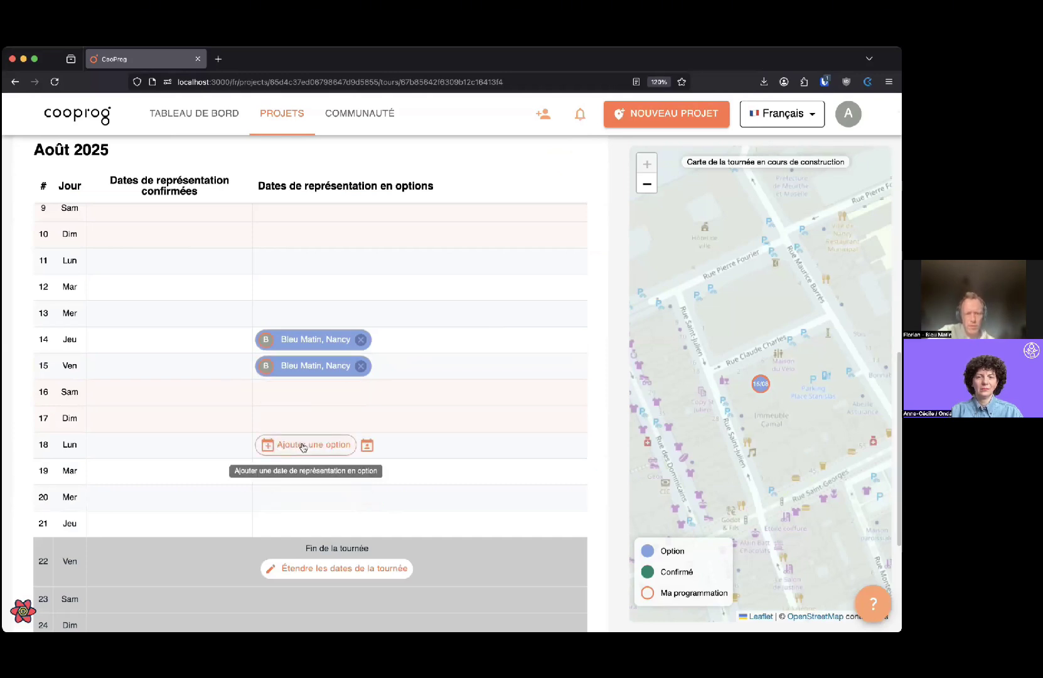
{"action": "left_click", "coordinate": [301, 444]}
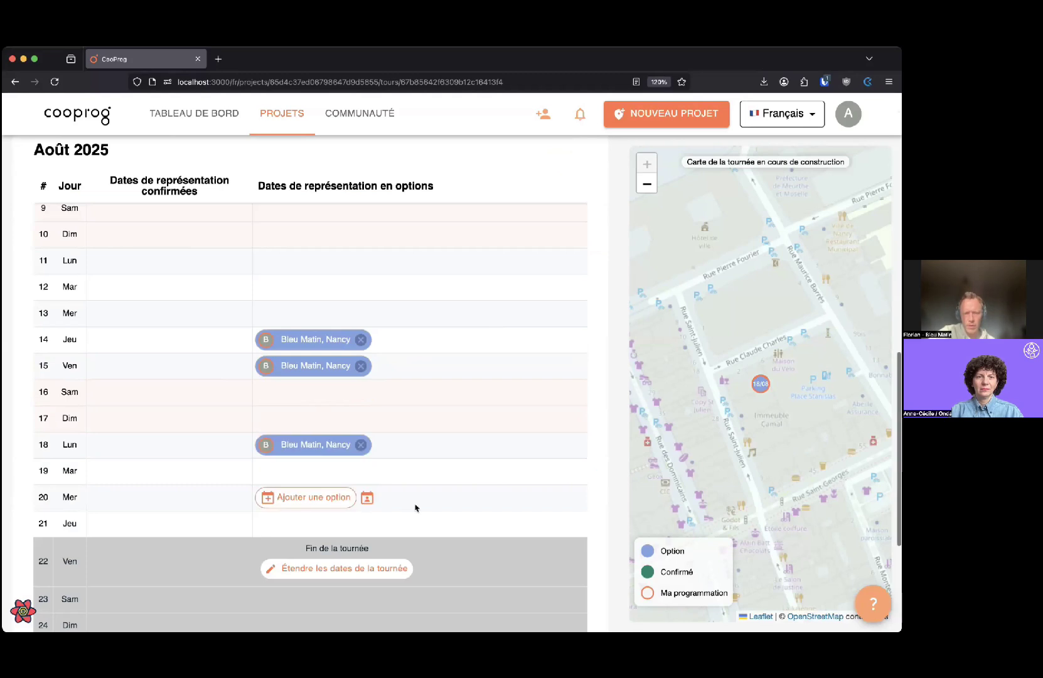
Examine the tour's wider area around Nancy on the map, along with its planning and programming status
{"action": "scroll", "coordinate": [415, 507], "scroll_direction": "up", "scroll_amount": 3}
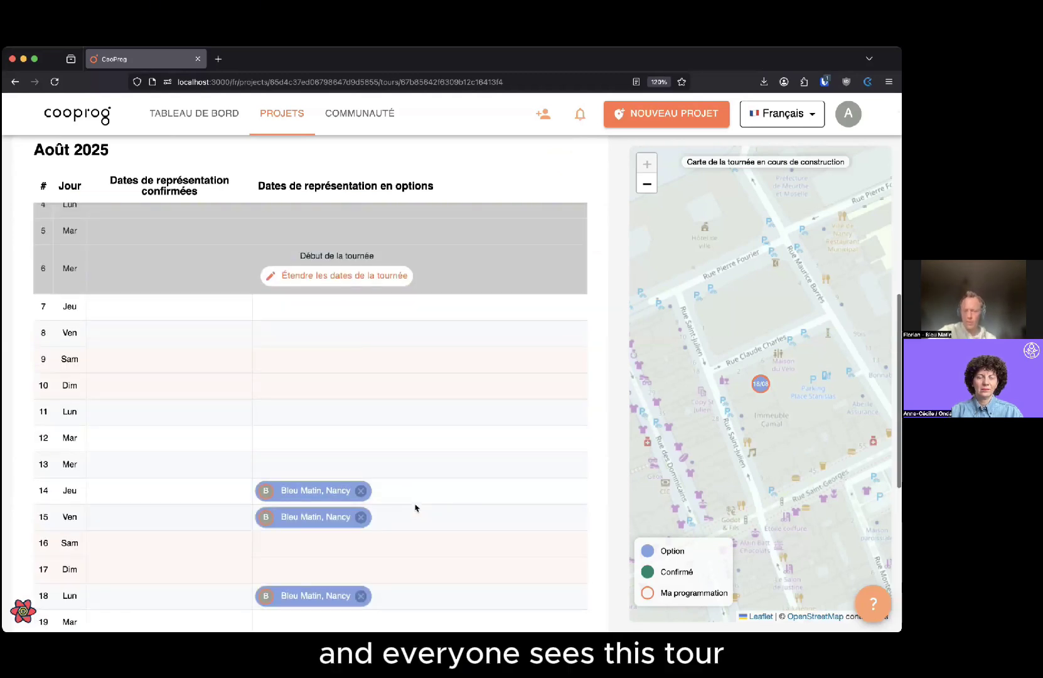
{"action": "scroll", "coordinate": [415, 507], "scroll_direction": "up", "scroll_amount": 1}
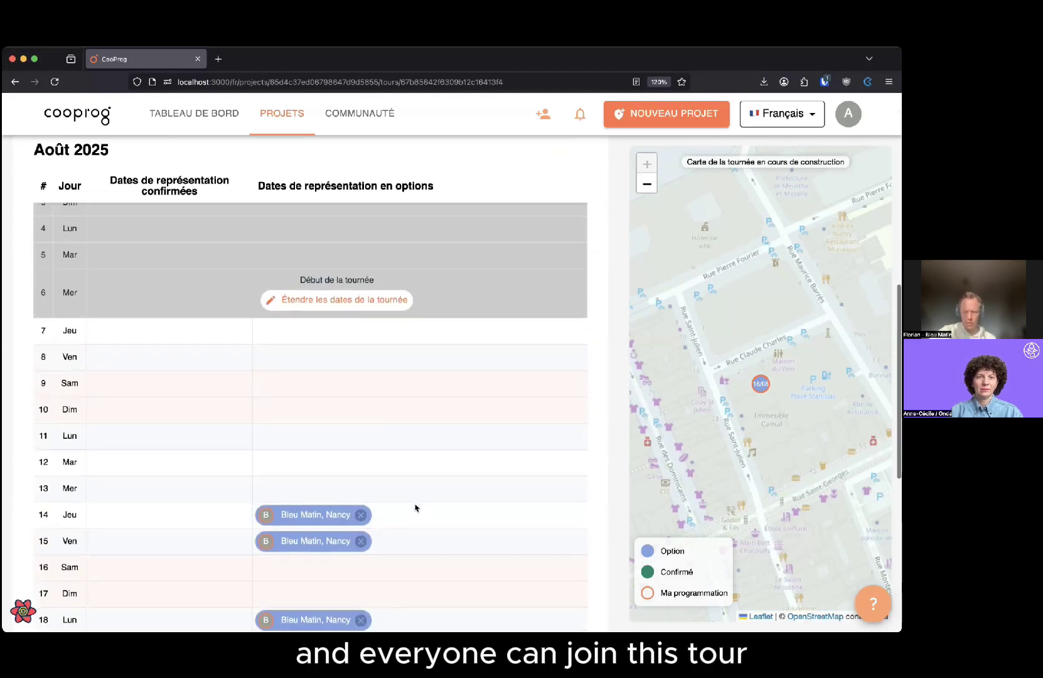
{"action": "left_click", "coordinate": [648, 184]}
{"action": "left_click", "coordinate": [647, 184]}
{"action": "left_click", "coordinate": [647, 184]}
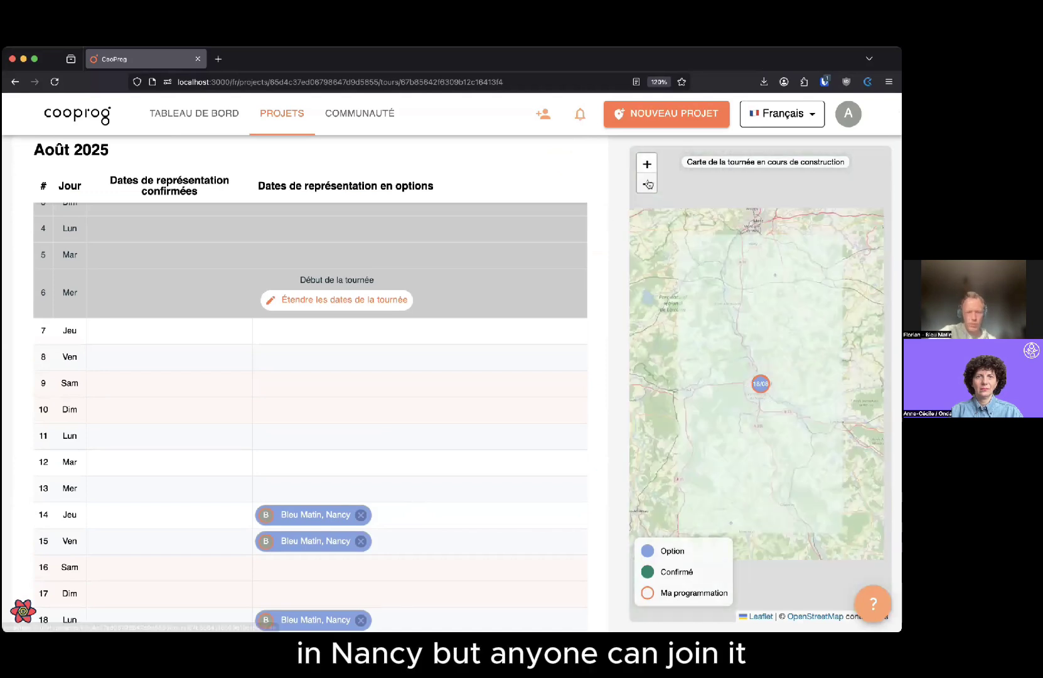
{"action": "mouse_move", "coordinate": [337, 397]}
{"action": "scroll", "coordinate": [337, 397], "scroll_direction": "up", "scroll_amount": 3}
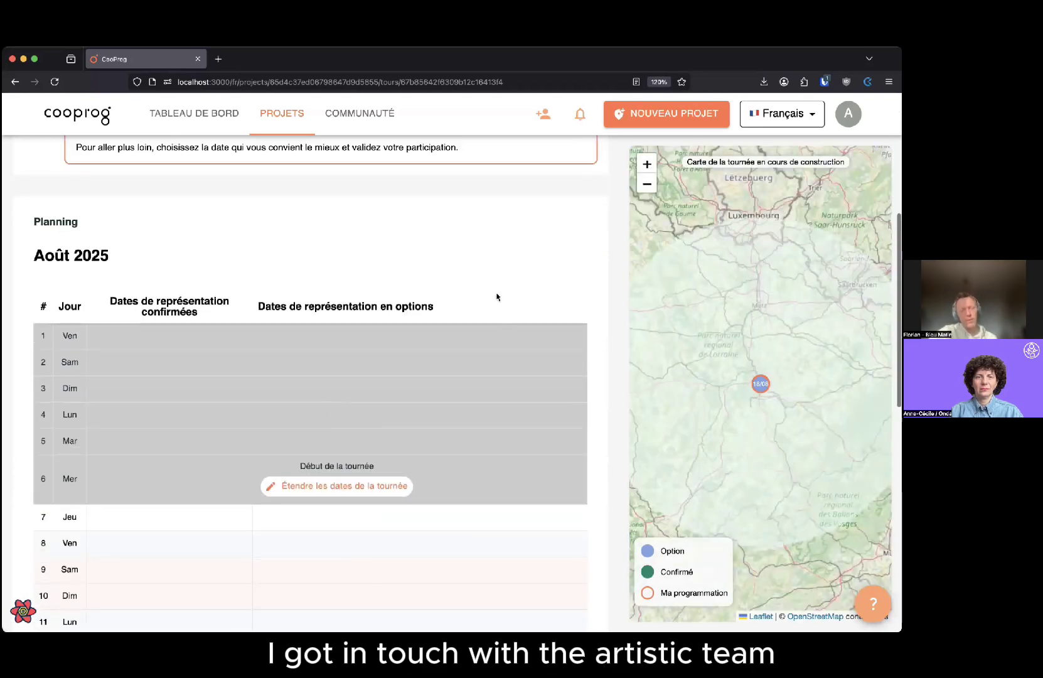
{"action": "scroll", "coordinate": [494, 284], "scroll_direction": "up", "scroll_amount": 1}
{"action": "scroll", "coordinate": [494, 285], "scroll_direction": "up", "scroll_amount": 5}
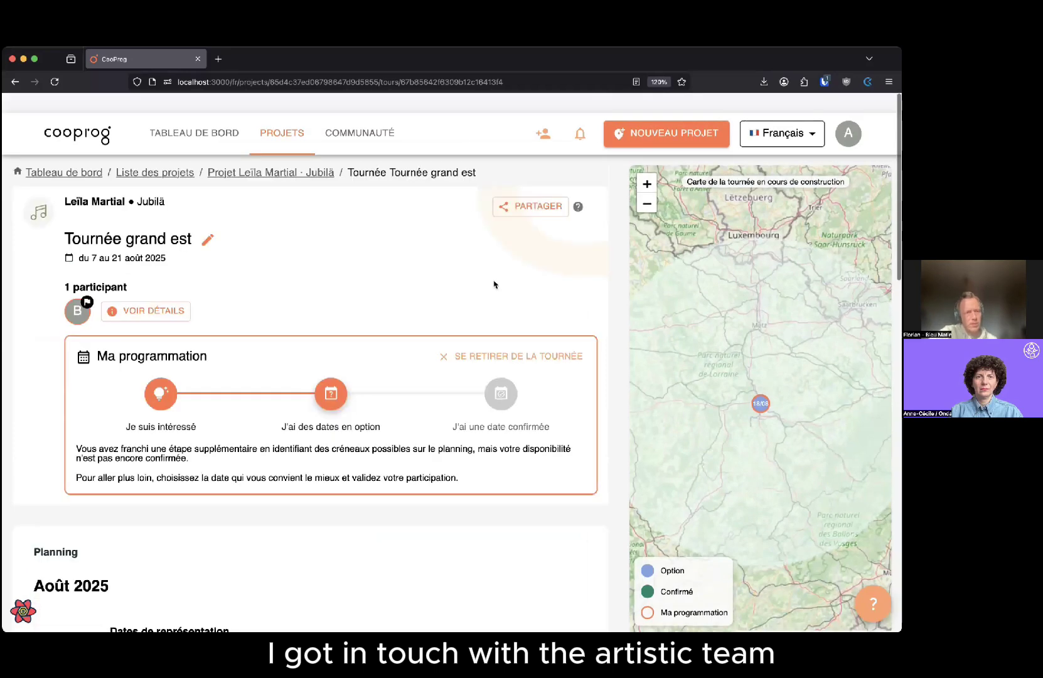
Mark Thursday 7 and Friday 8 August 2025 as desired performance dates in the planning
{"action": "scroll", "coordinate": [494, 284], "scroll_direction": "down", "scroll_amount": 6}
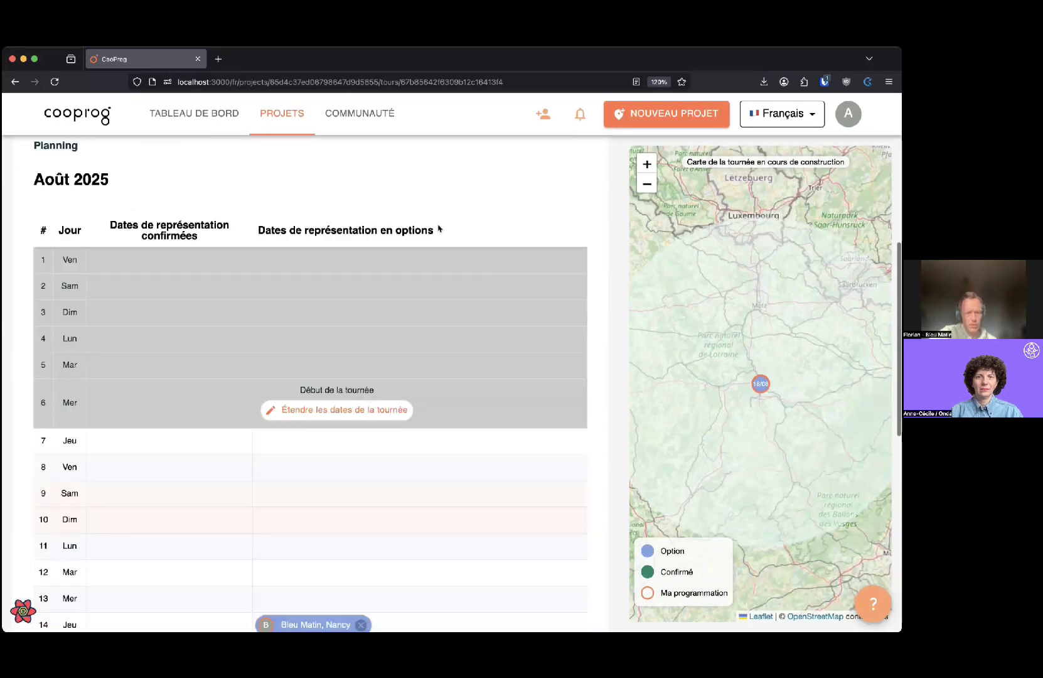
{"action": "scroll", "coordinate": [437, 227], "scroll_direction": "down", "scroll_amount": 5}
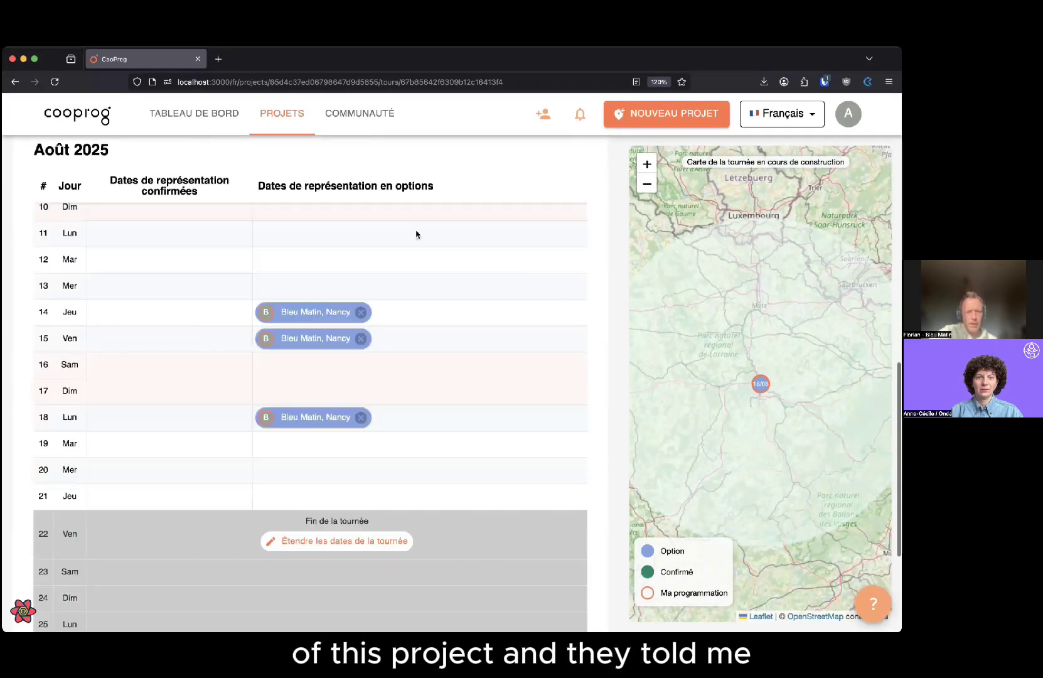
{"action": "scroll", "coordinate": [270, 260], "scroll_direction": "up", "scroll_amount": 1}
{"action": "scroll", "coordinate": [279, 262], "scroll_direction": "up", "scroll_amount": 1}
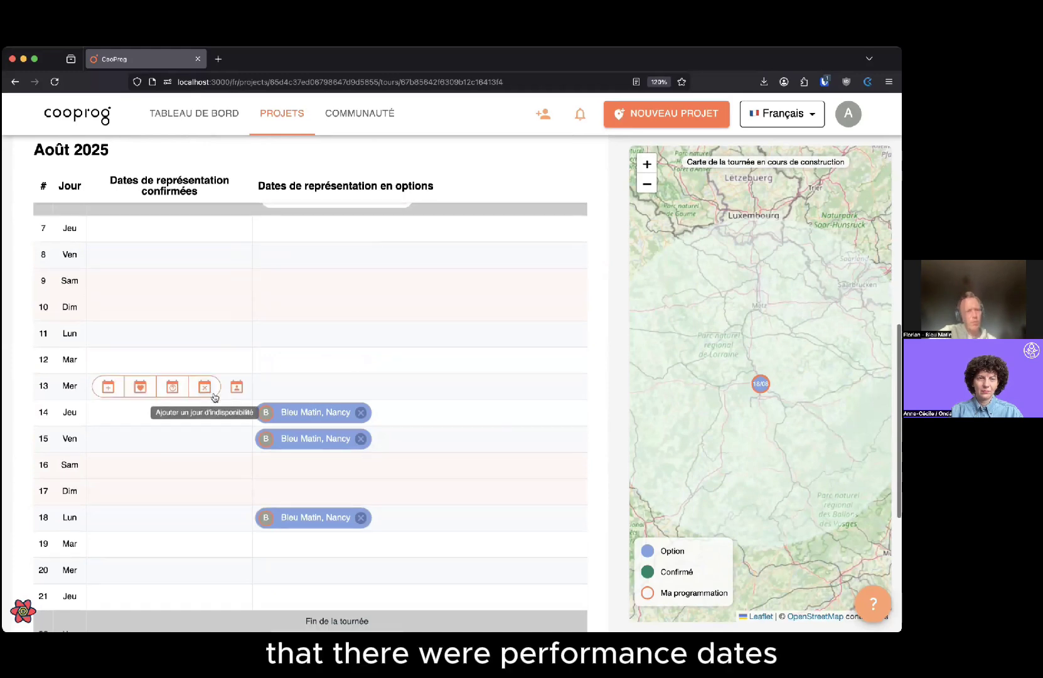
{"action": "scroll", "coordinate": [191, 293], "scroll_direction": "up", "scroll_amount": 1}
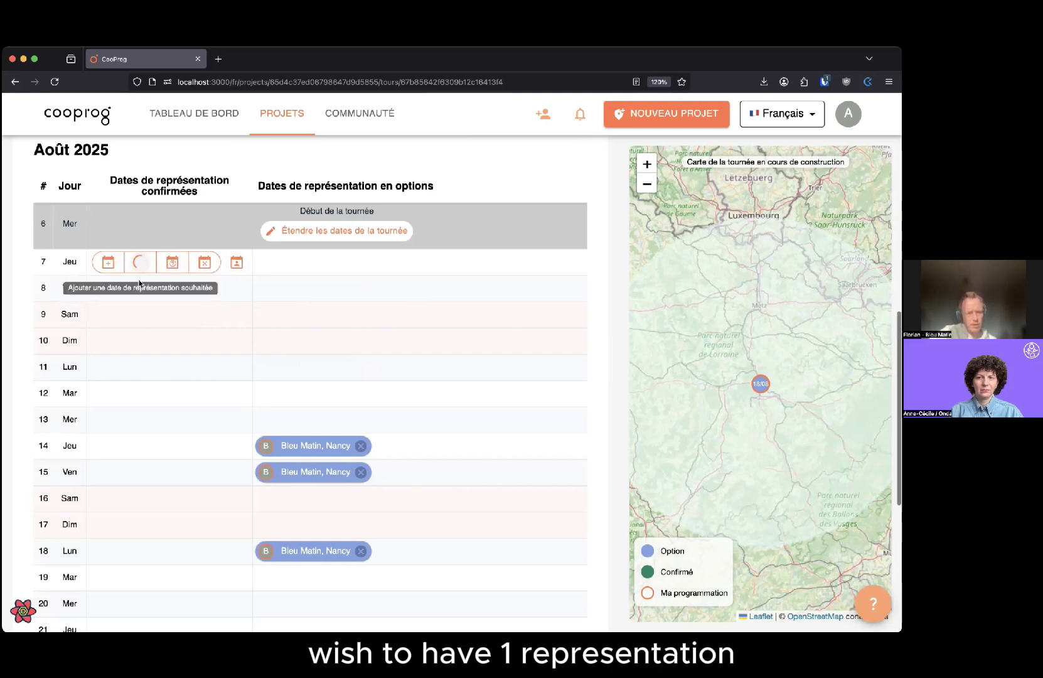
{"action": "left_click", "coordinate": [140, 264]}
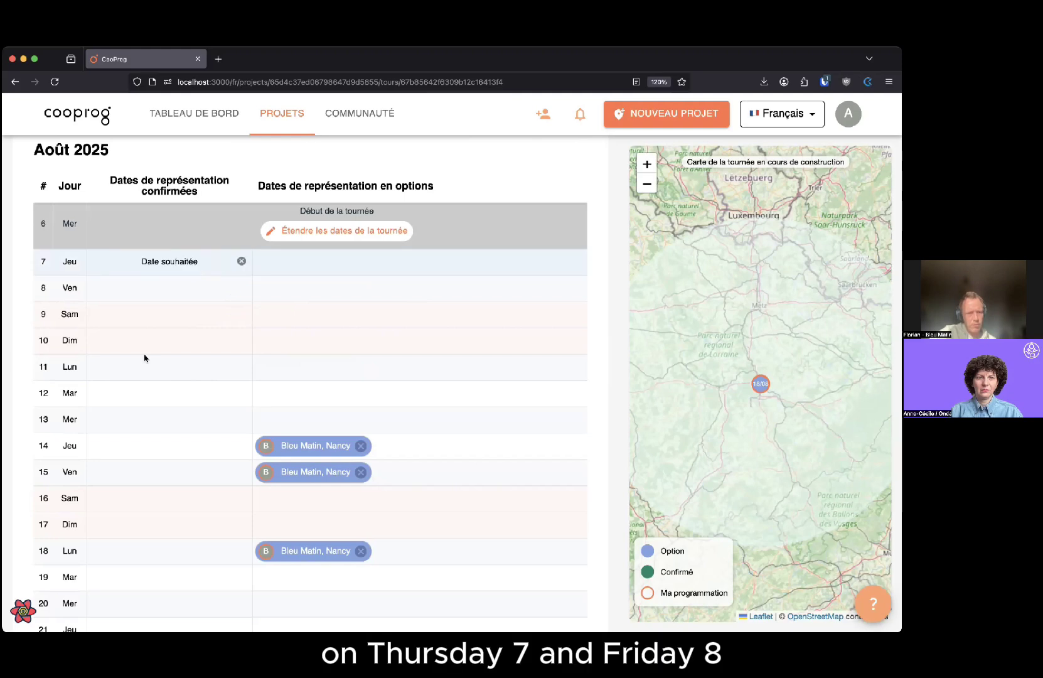
{"action": "left_click", "coordinate": [146, 292]}
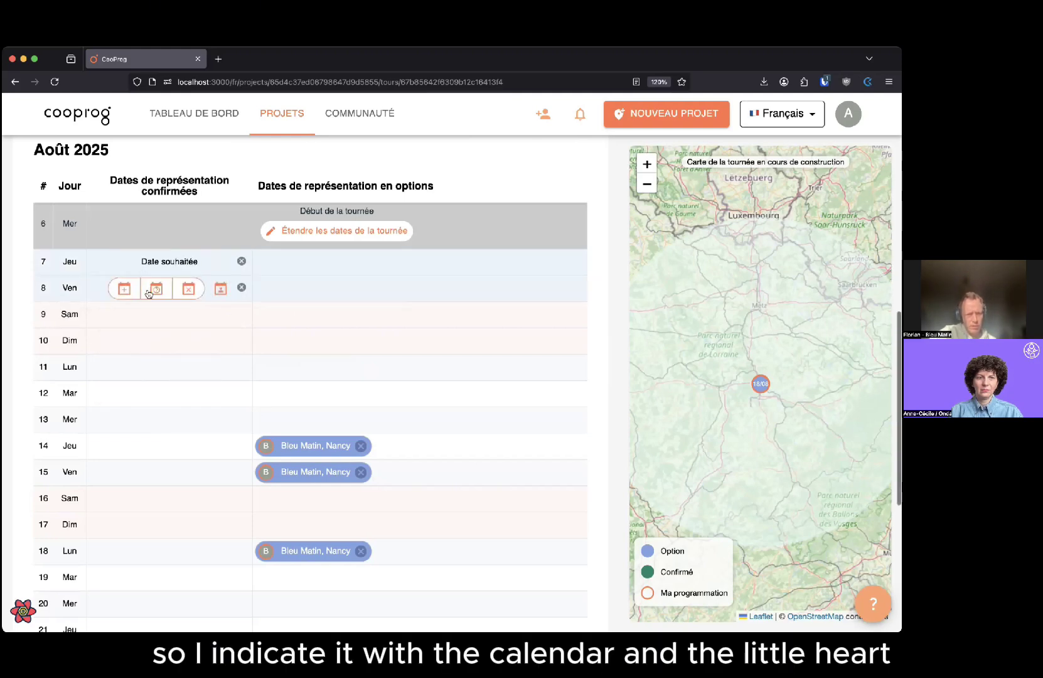
{"action": "mouse_move", "coordinate": [140, 341]}
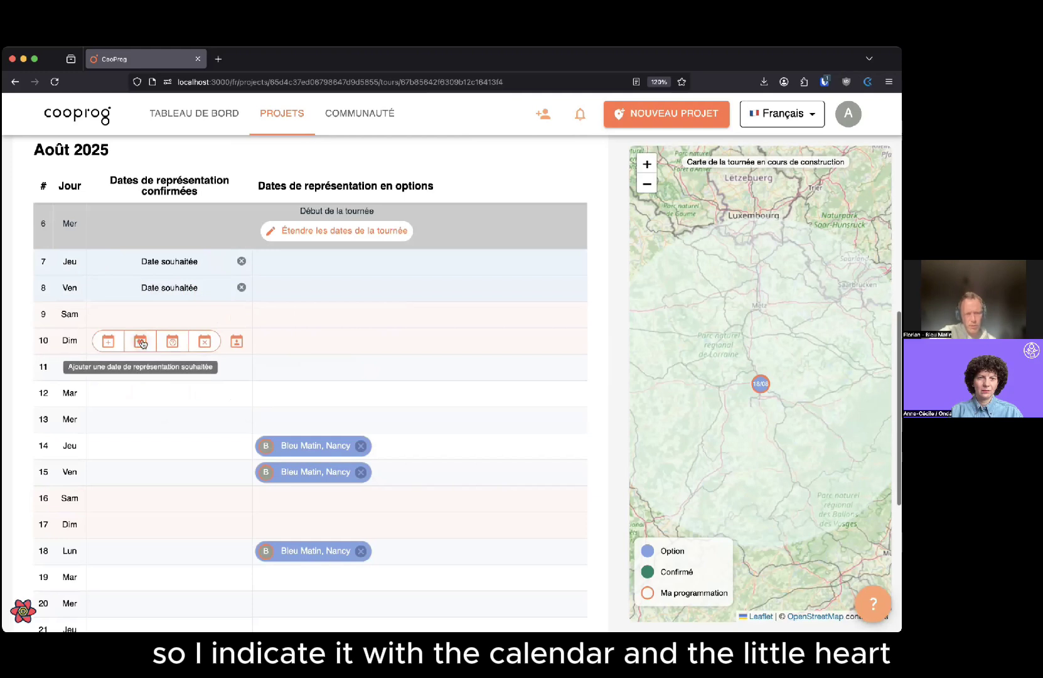
{"action": "mouse_move", "coordinate": [168, 398]}
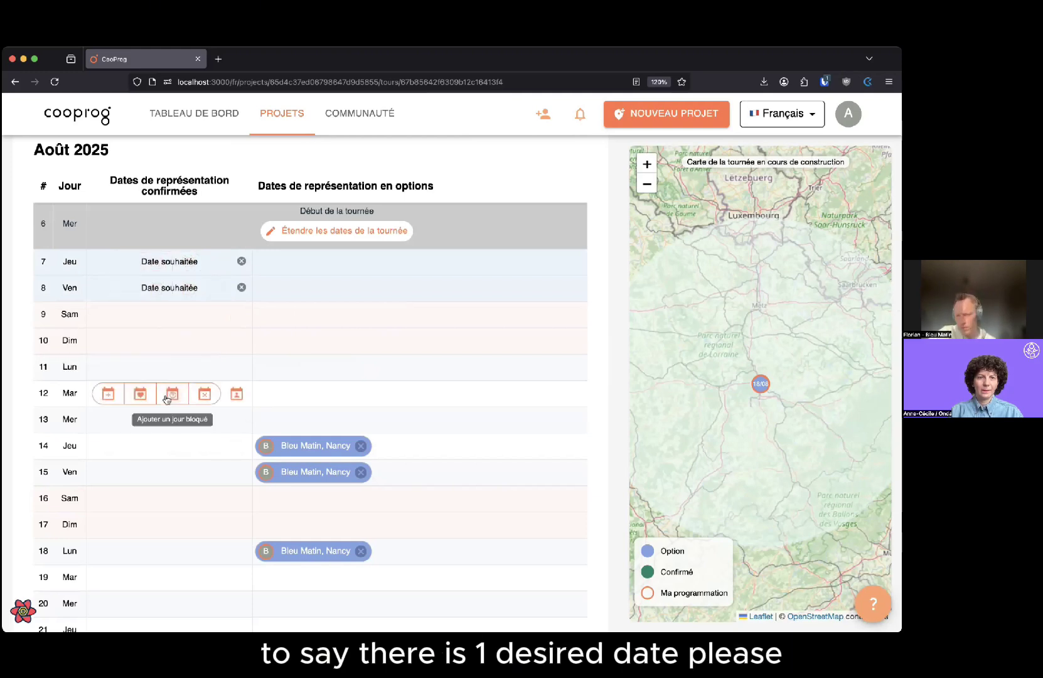
{"action": "scroll", "coordinate": [167, 400], "scroll_direction": "down", "scroll_amount": 1}
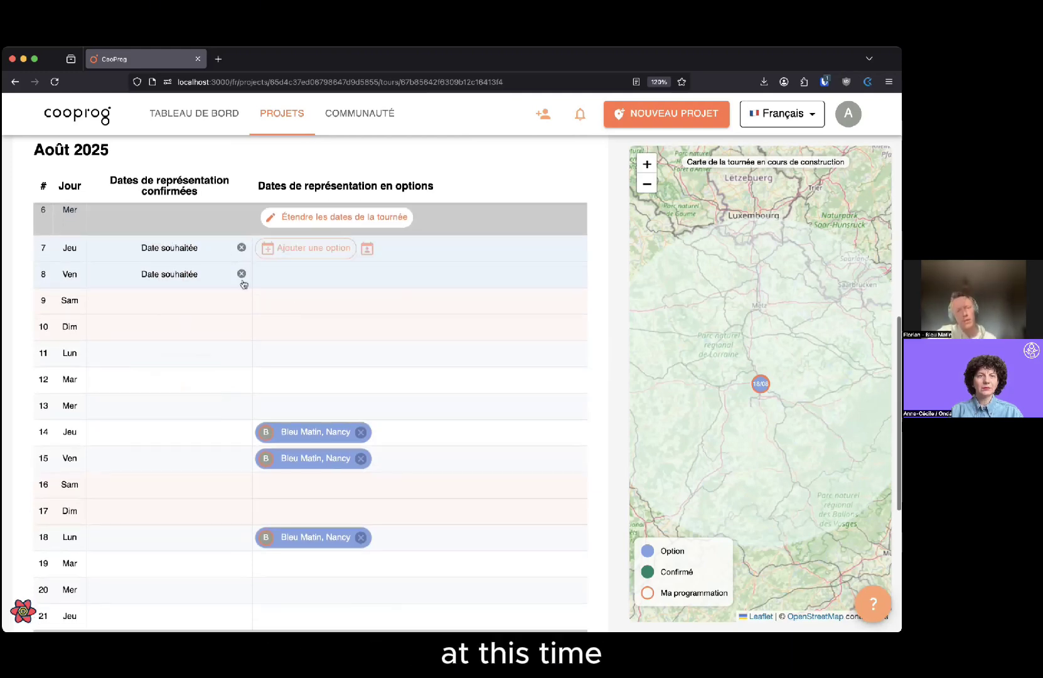
Mark Saturday 9 and Sunday 10 August 2025 as unavailable days in the tour's planning
{"action": "scroll", "coordinate": [140, 394], "scroll_direction": "down", "scroll_amount": 2}
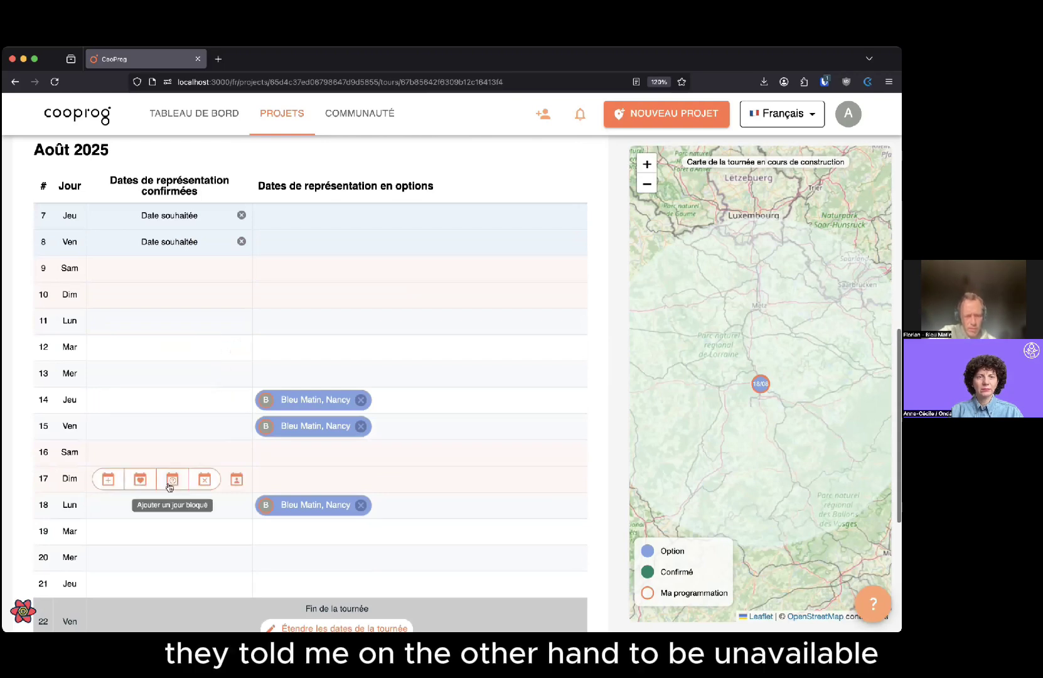
{"action": "scroll", "coordinate": [169, 484], "scroll_direction": "down", "scroll_amount": 2}
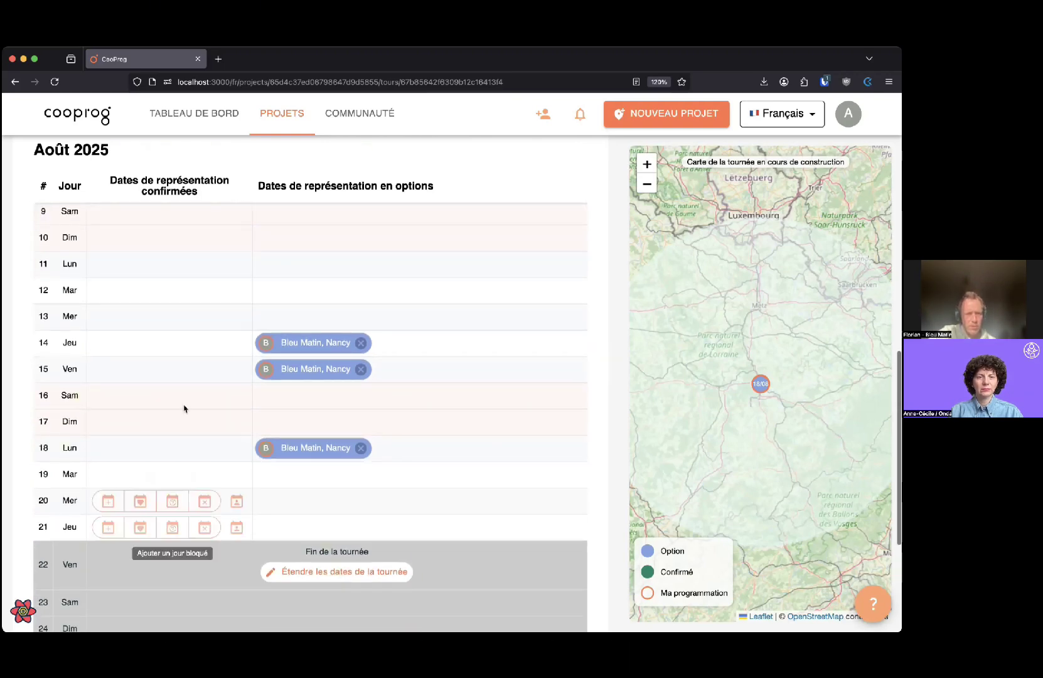
{"action": "scroll", "coordinate": [184, 407], "scroll_direction": "up", "scroll_amount": 5}
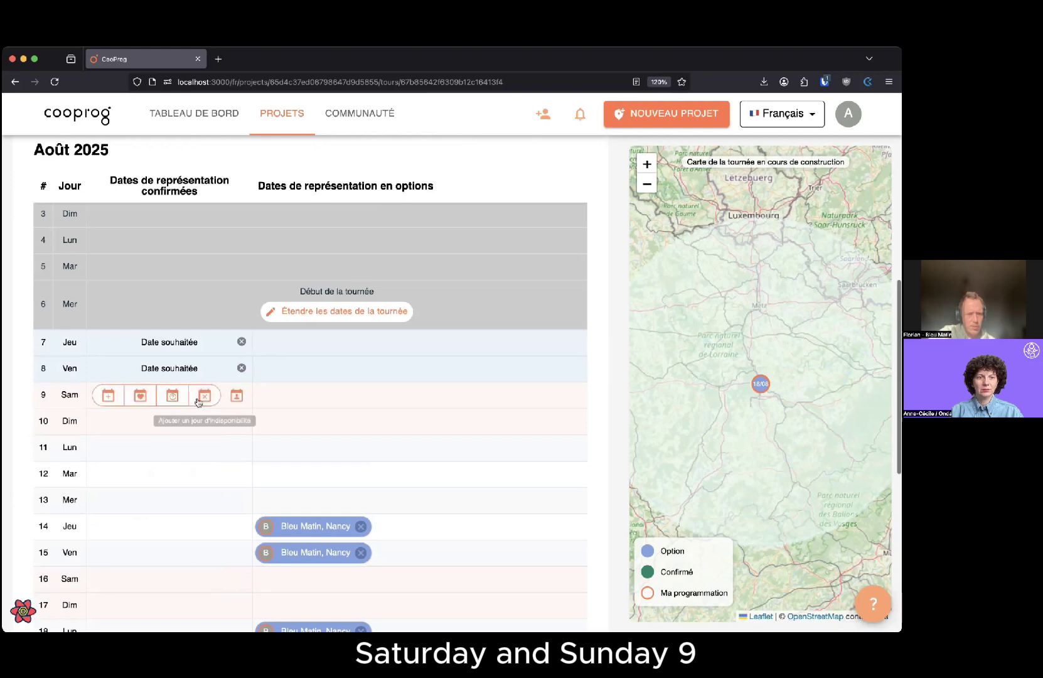
{"action": "left_click", "coordinate": [205, 401]}
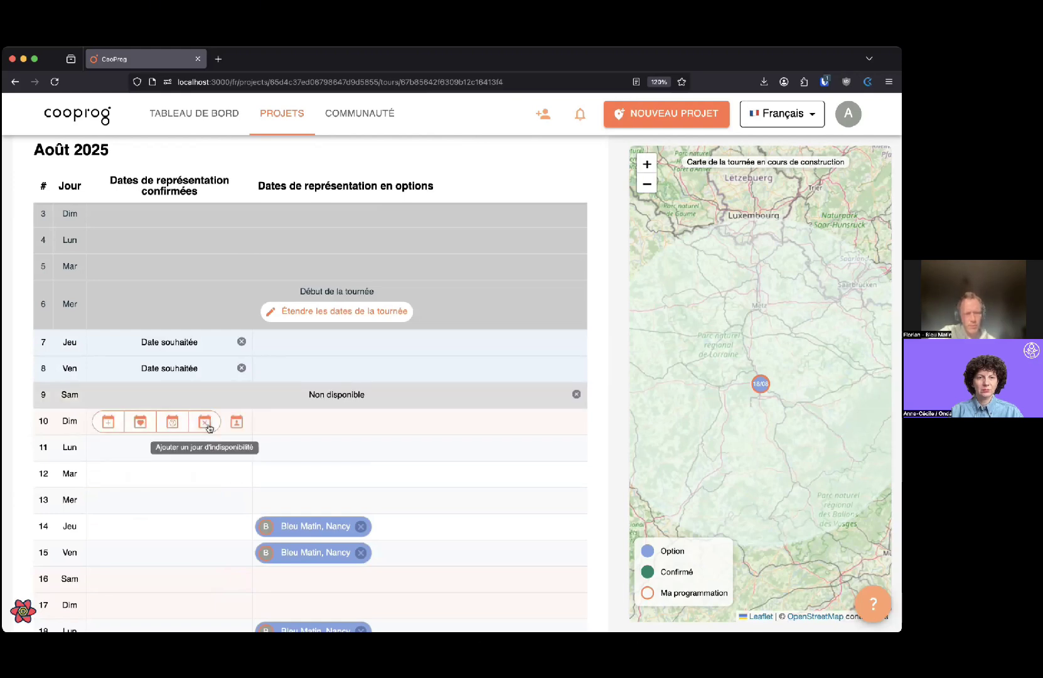
{"action": "left_click", "coordinate": [206, 424]}
{"action": "mouse_move", "coordinate": [212, 454]}
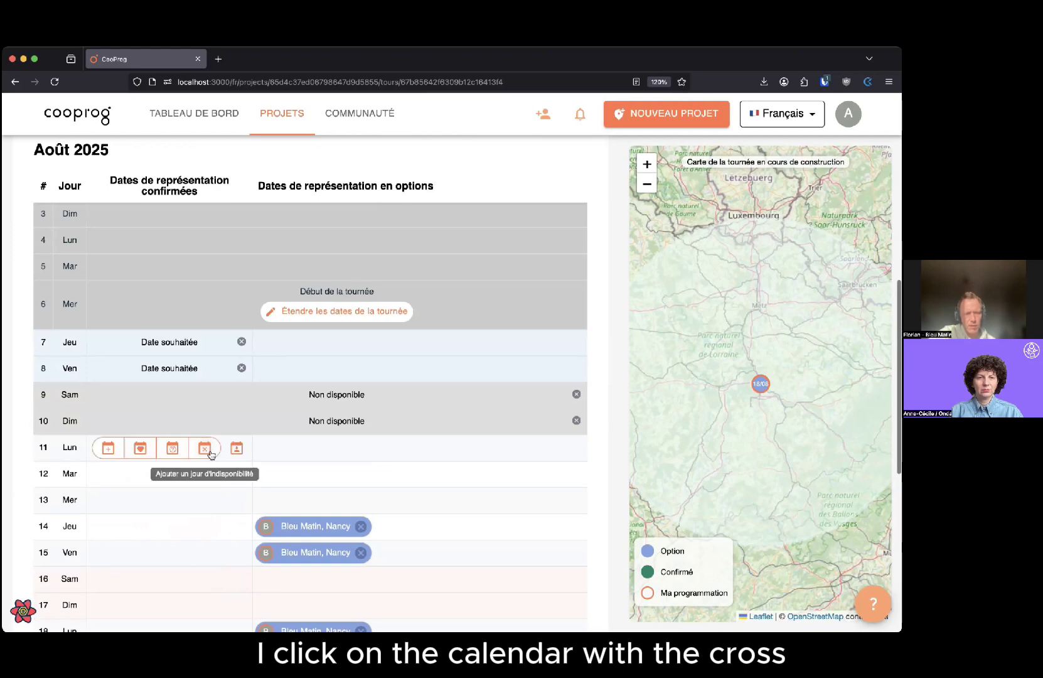
Block Tuesday 19 August 2025 in the planning with the reason Voyage
{"action": "scroll", "coordinate": [179, 515], "scroll_direction": "down", "scroll_amount": 1}
{"action": "mouse_move", "coordinate": [260, 458]}
{"action": "scroll", "coordinate": [260, 458], "scroll_direction": "down", "scroll_amount": 3}
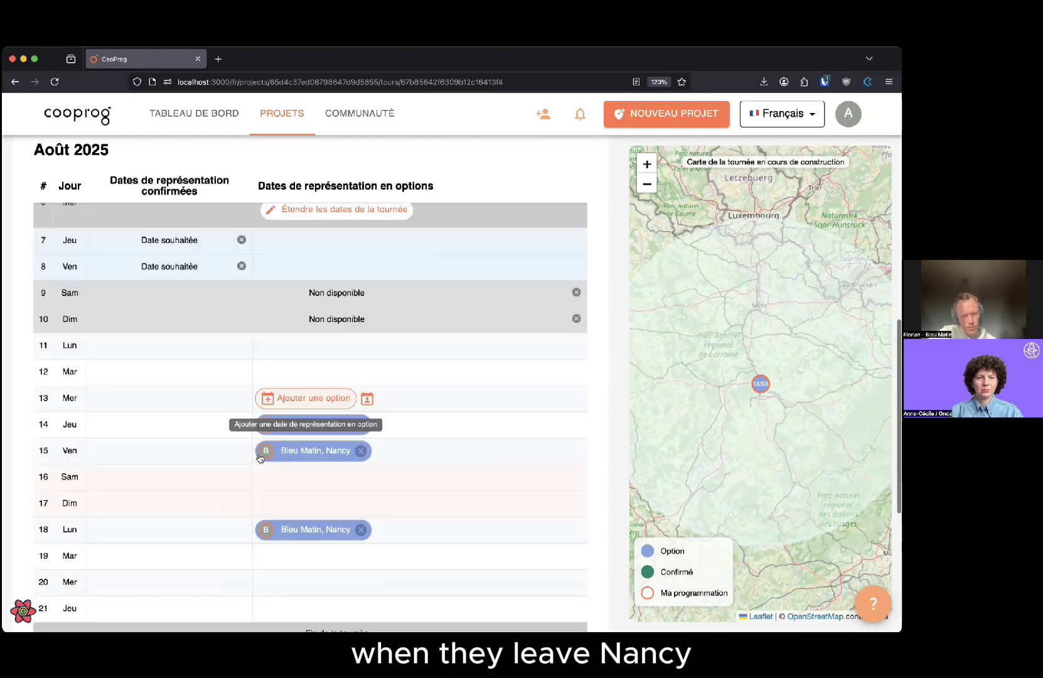
{"action": "mouse_move", "coordinate": [212, 515]}
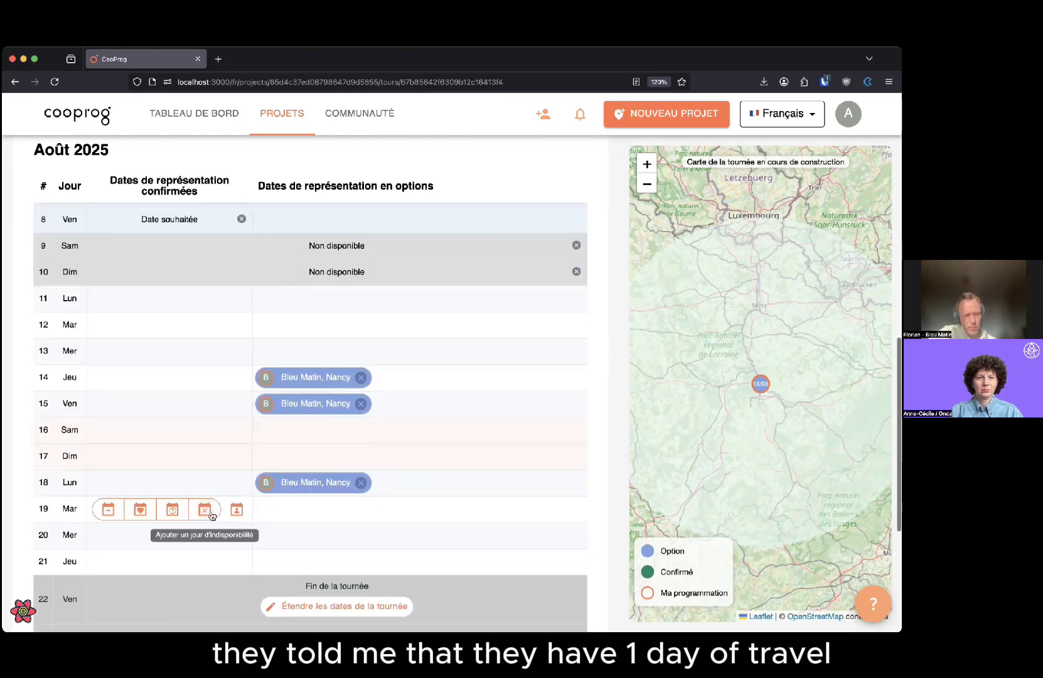
{"action": "left_click", "coordinate": [174, 513]}
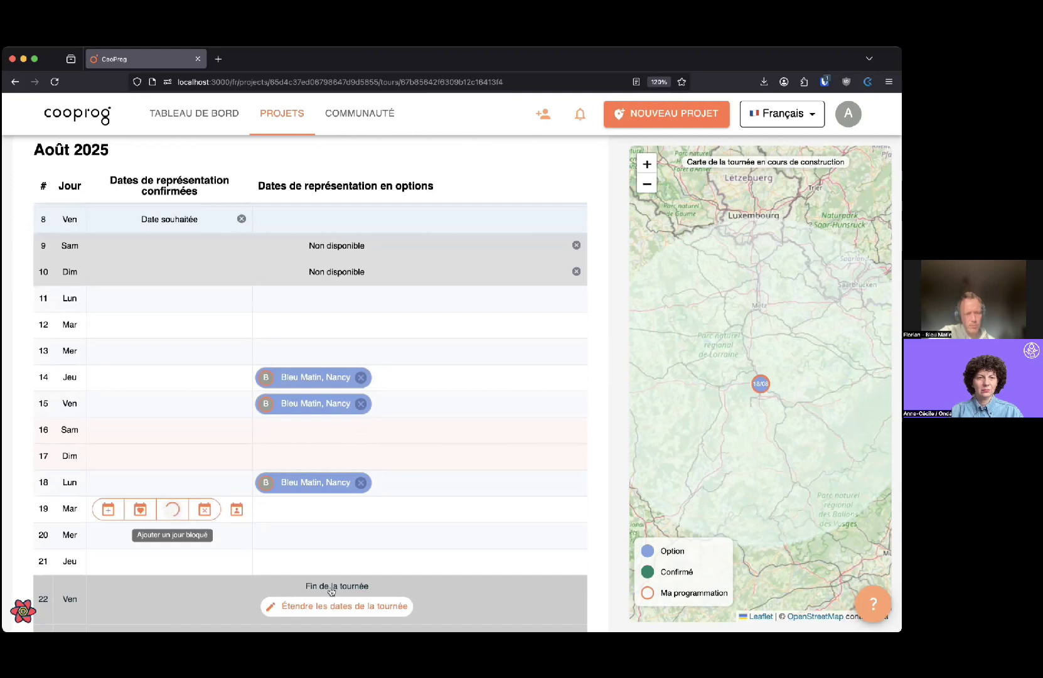
{"action": "left_click", "coordinate": [328, 516]}
{"action": "left_click", "coordinate": [327, 555]}
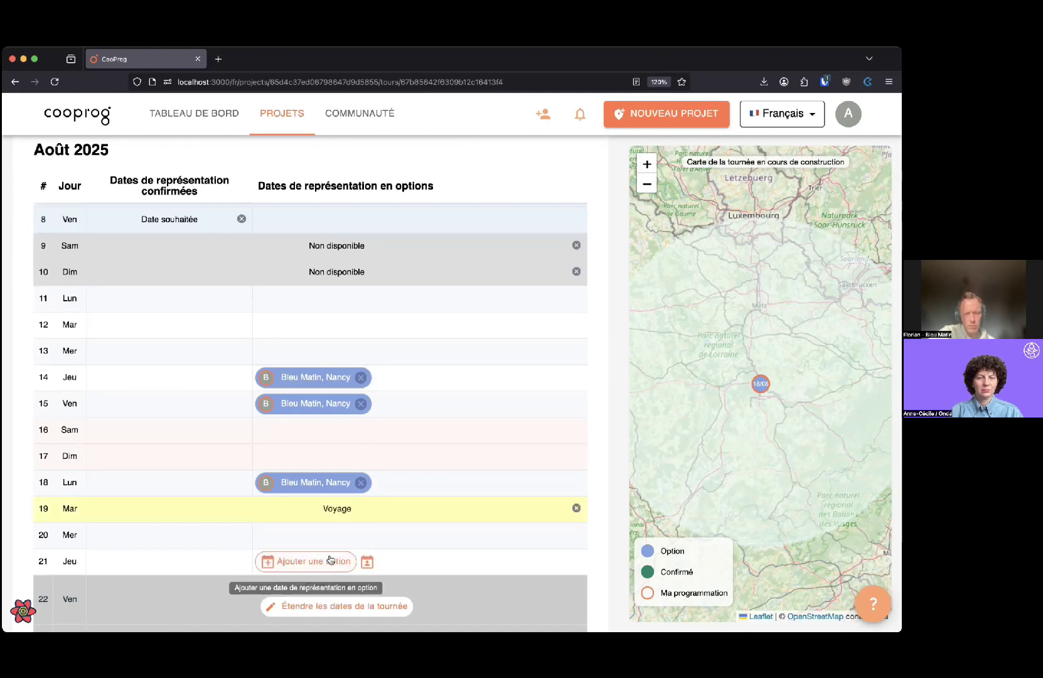
Change the reason for the blocked day on 19 August to "Démontage / Voyage"
{"action": "left_click", "coordinate": [352, 510]}
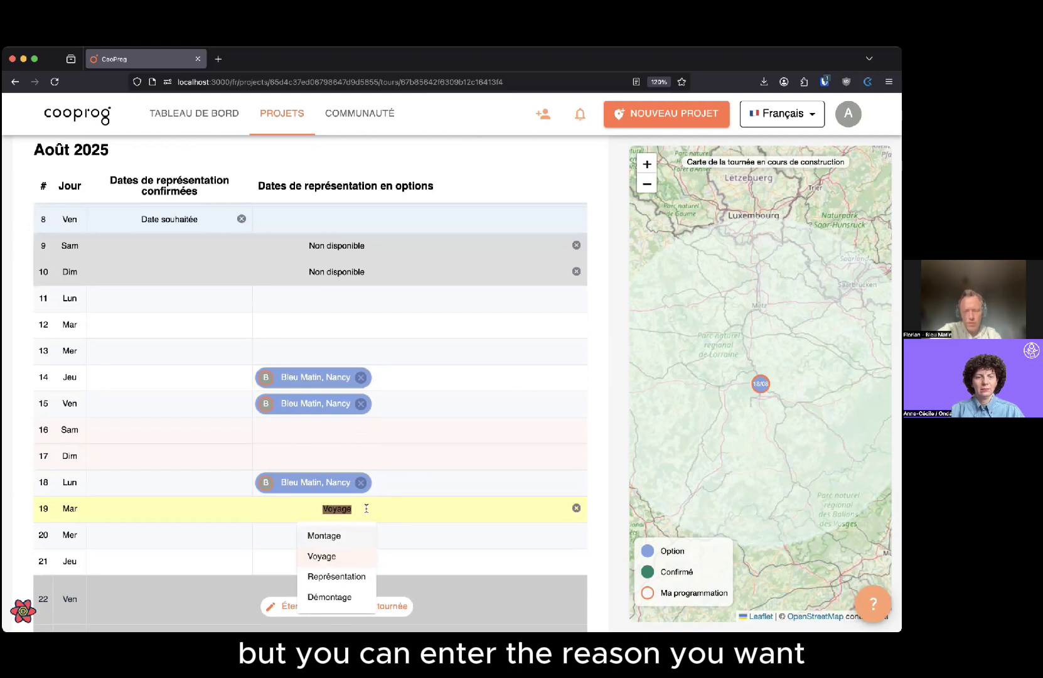
{"action": "type", "text": "Démontage /"}
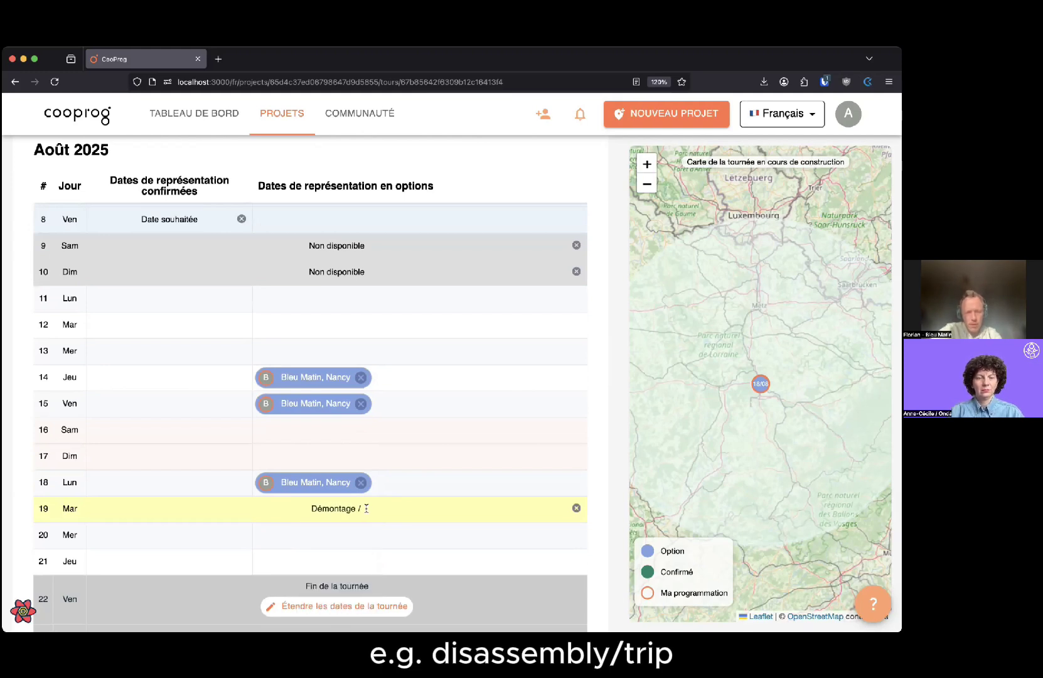
{"action": "type", "text": " Voyage"}
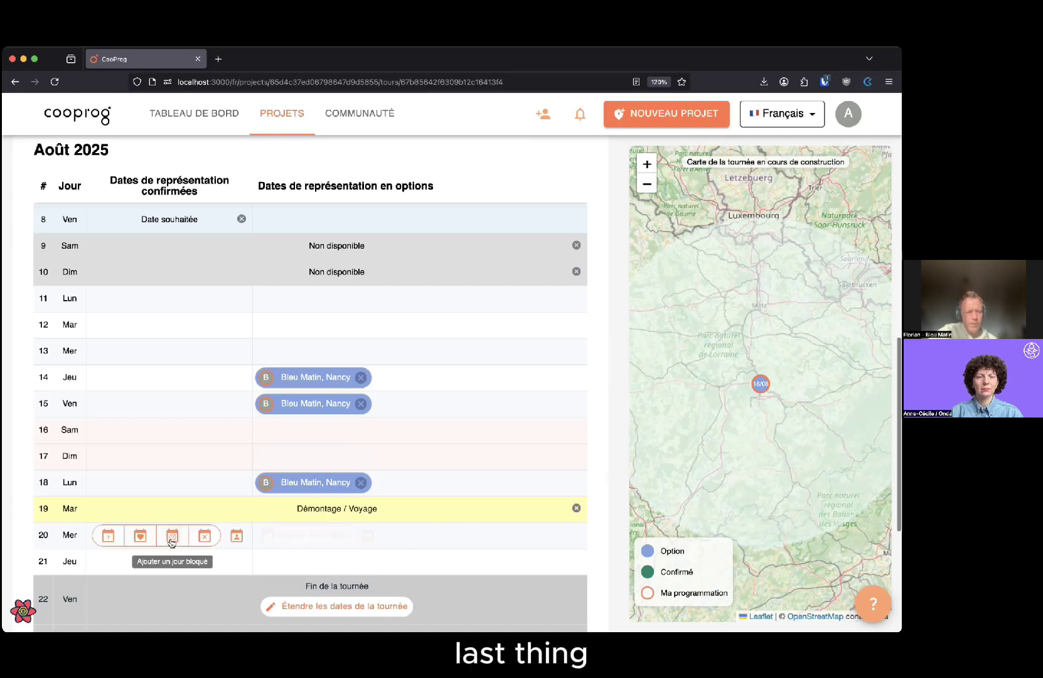
Add an optional performance date on Monday 11 August 2025 on behalf of CCAM SCENE NATIONALE
{"action": "scroll", "coordinate": [430, 364], "scroll_direction": "up", "scroll_amount": 1}
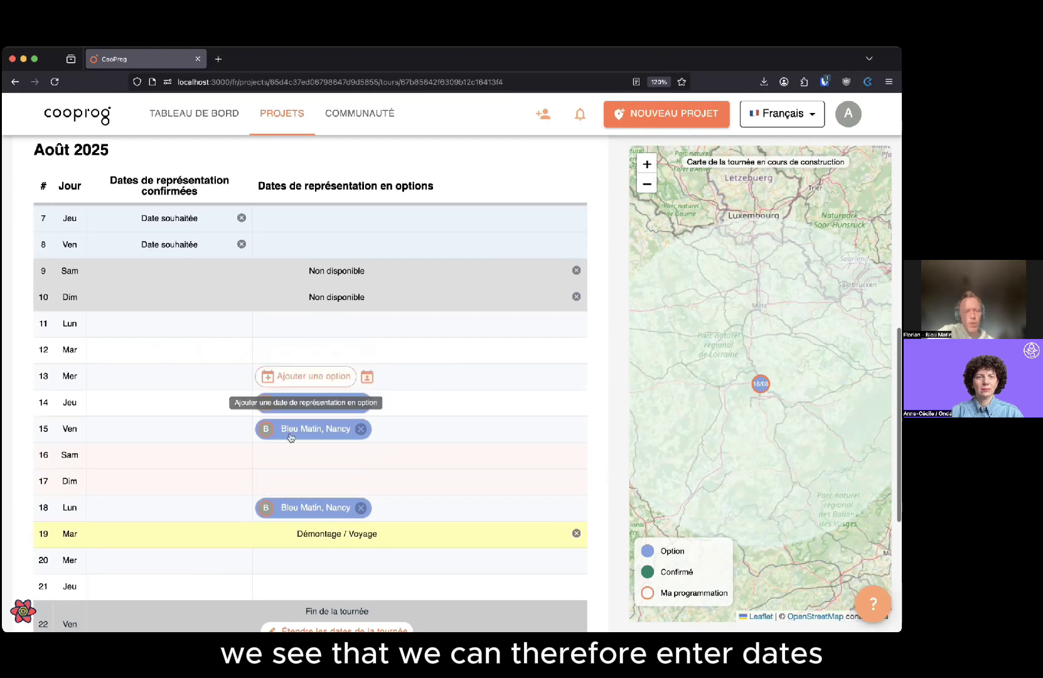
{"action": "scroll", "coordinate": [171, 400], "scroll_direction": "up", "scroll_amount": 1}
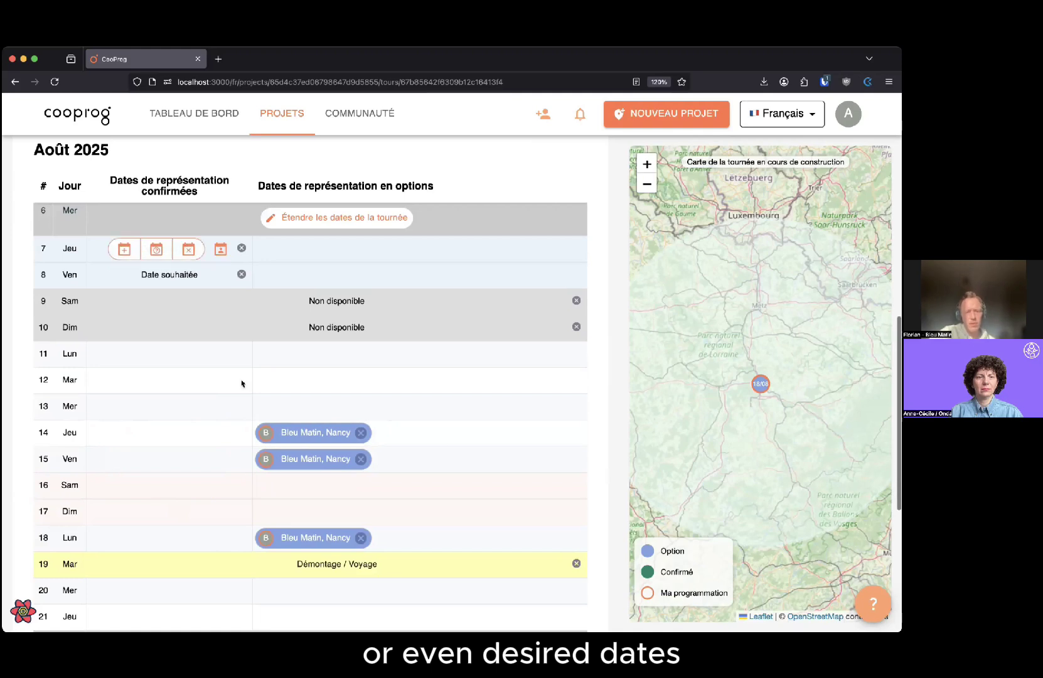
{"action": "mouse_move", "coordinate": [472, 384]}
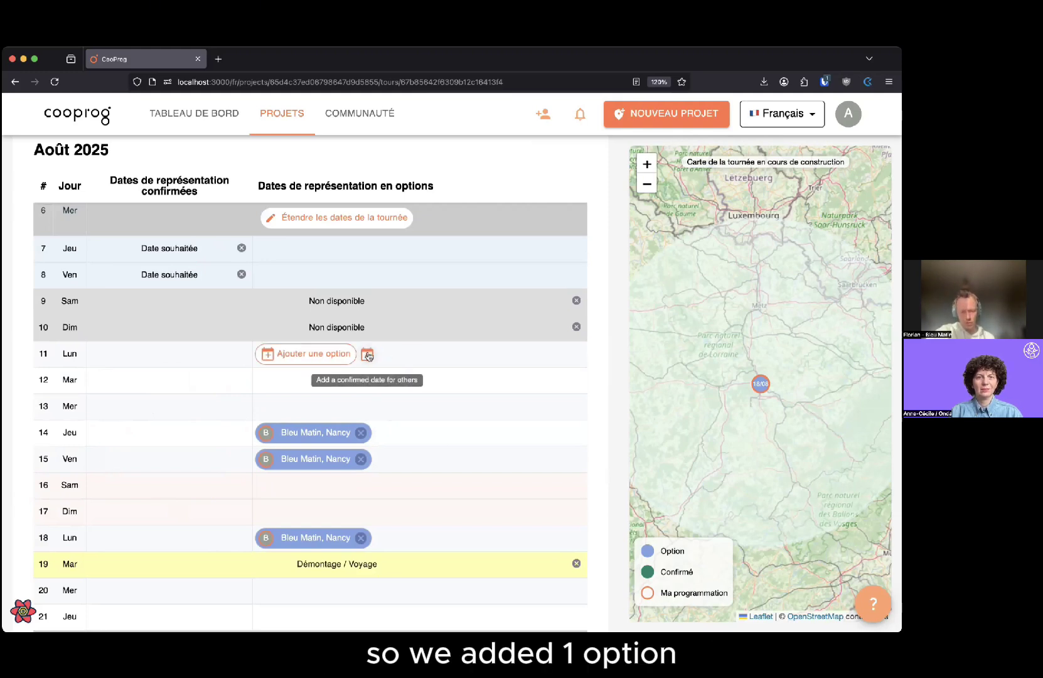
{"action": "left_click", "coordinate": [541, 427]}
{"action": "left_click", "coordinate": [458, 375]}
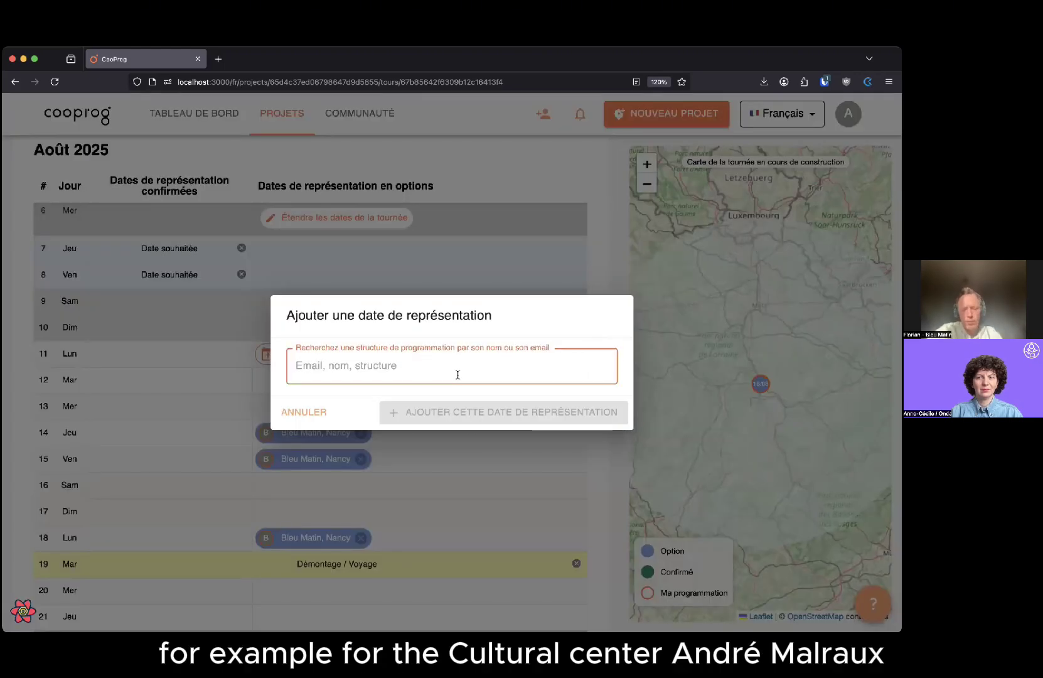
{"action": "type", "text": "ccam"}
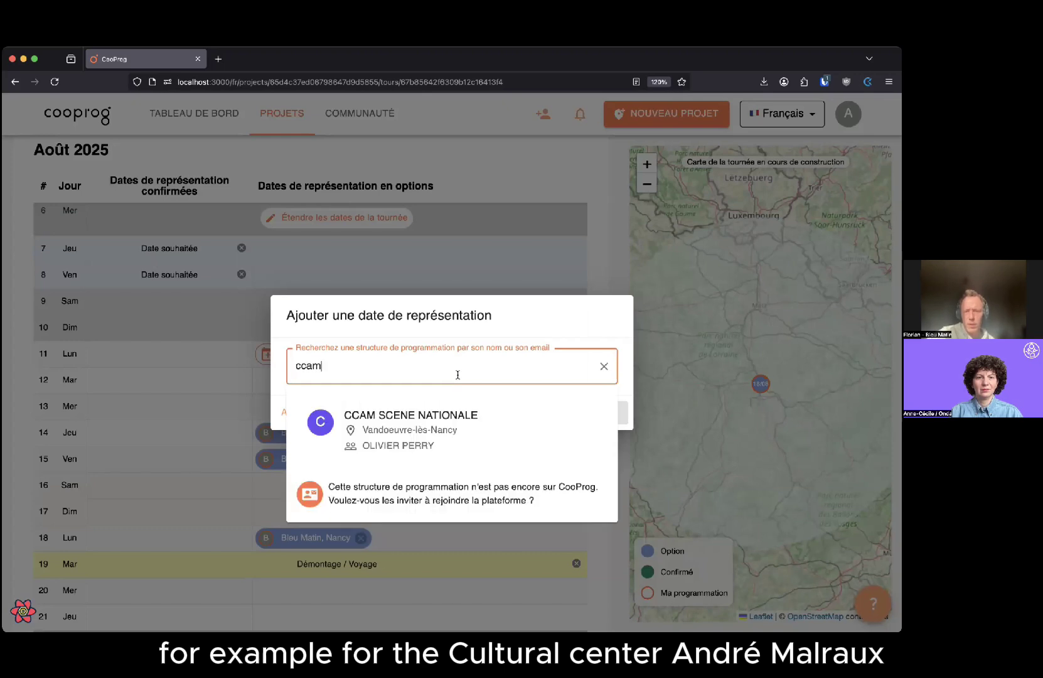
{"action": "left_click", "coordinate": [371, 422]}
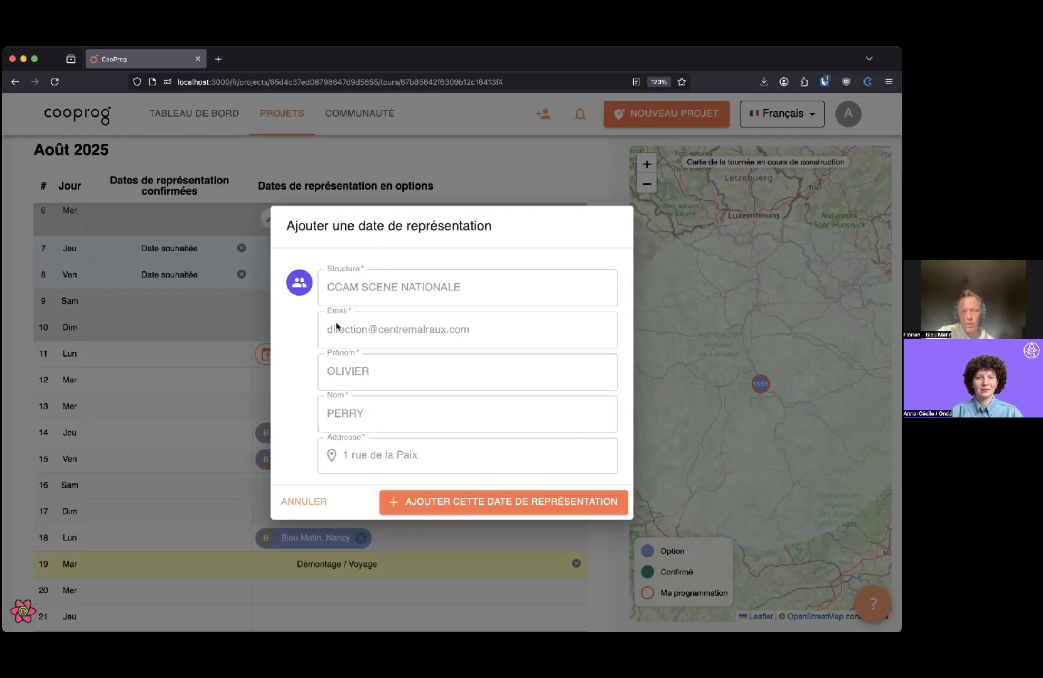
{"action": "left_click", "coordinate": [441, 504]}
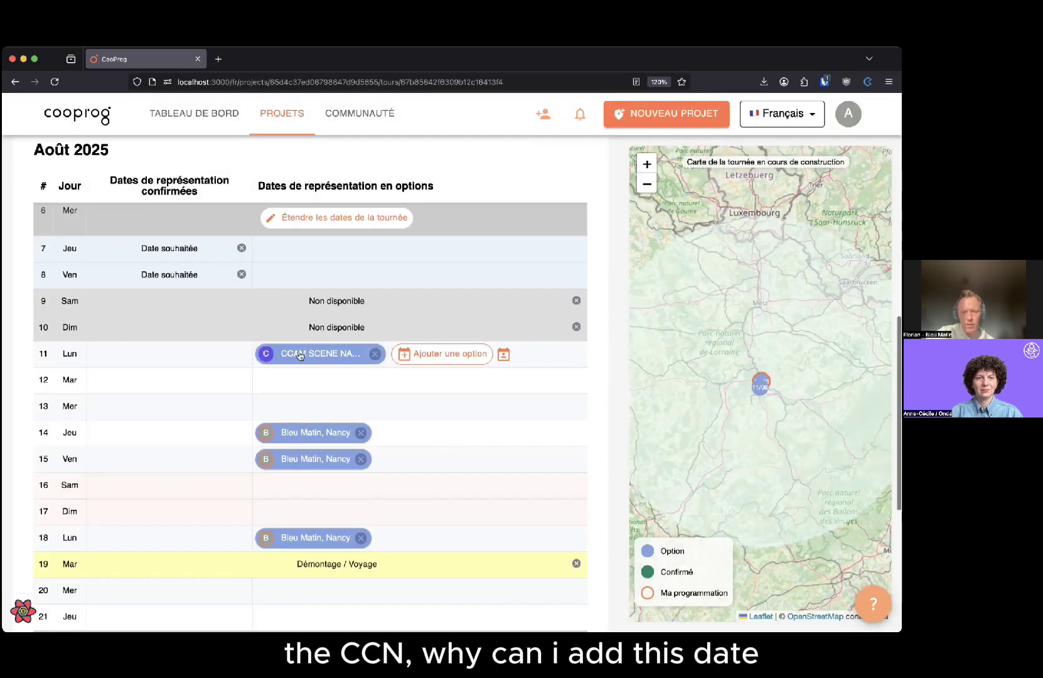
Examine the locations of the two venues around Nancy on the tour map
{"action": "mouse_move", "coordinate": [299, 357]}
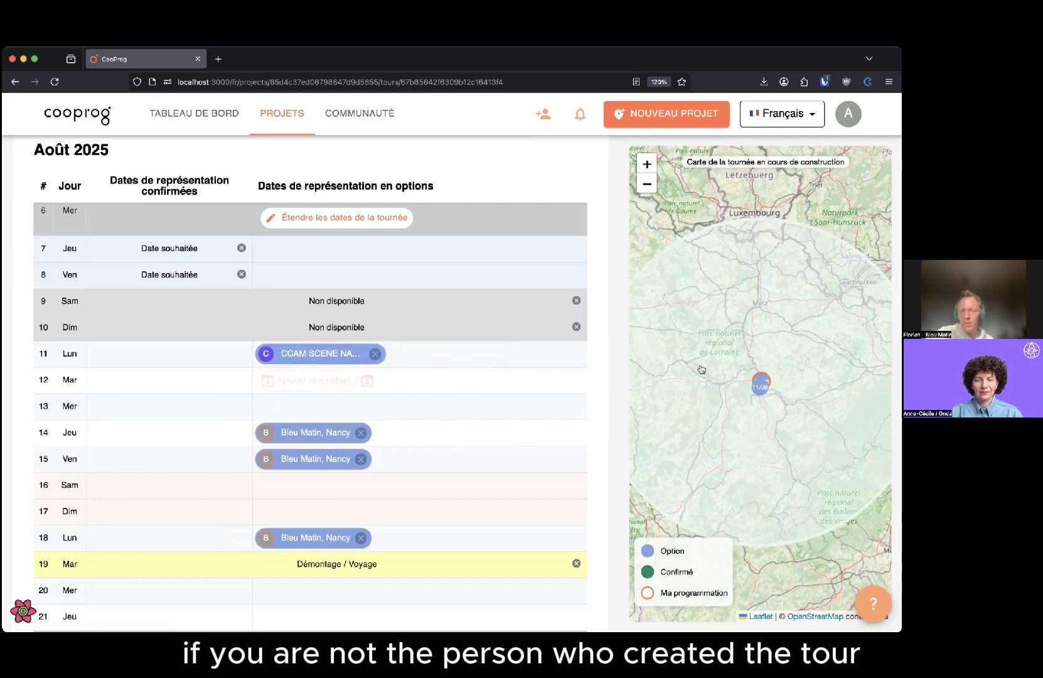
{"action": "left_click", "coordinate": [647, 164]}
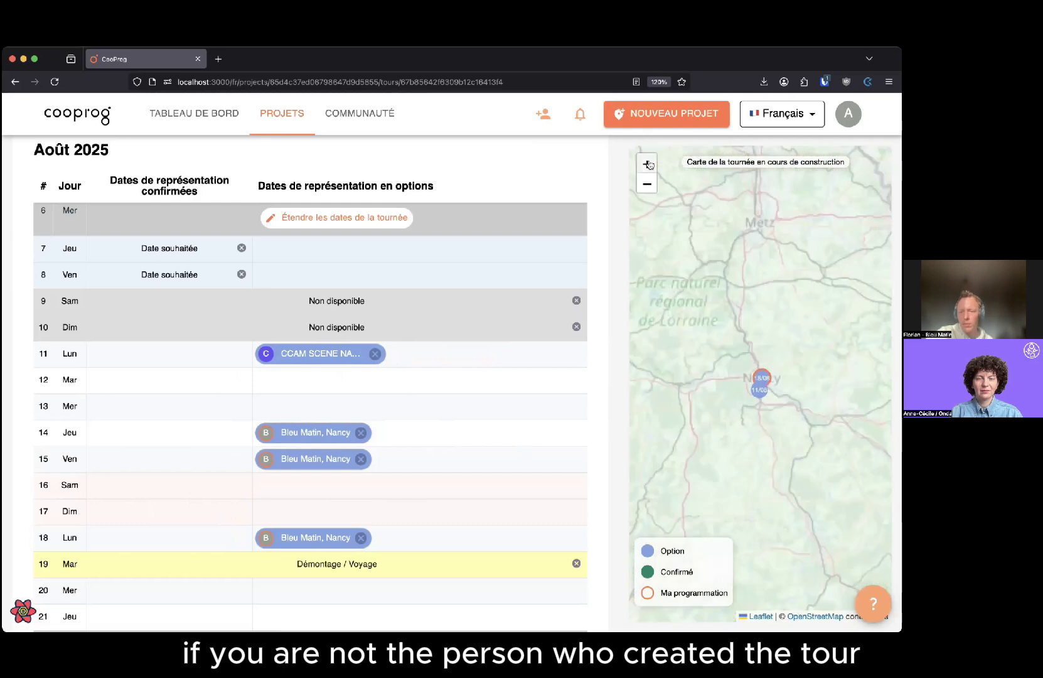
{"action": "left_click", "coordinate": [647, 164]}
{"action": "left_click", "coordinate": [648, 164]}
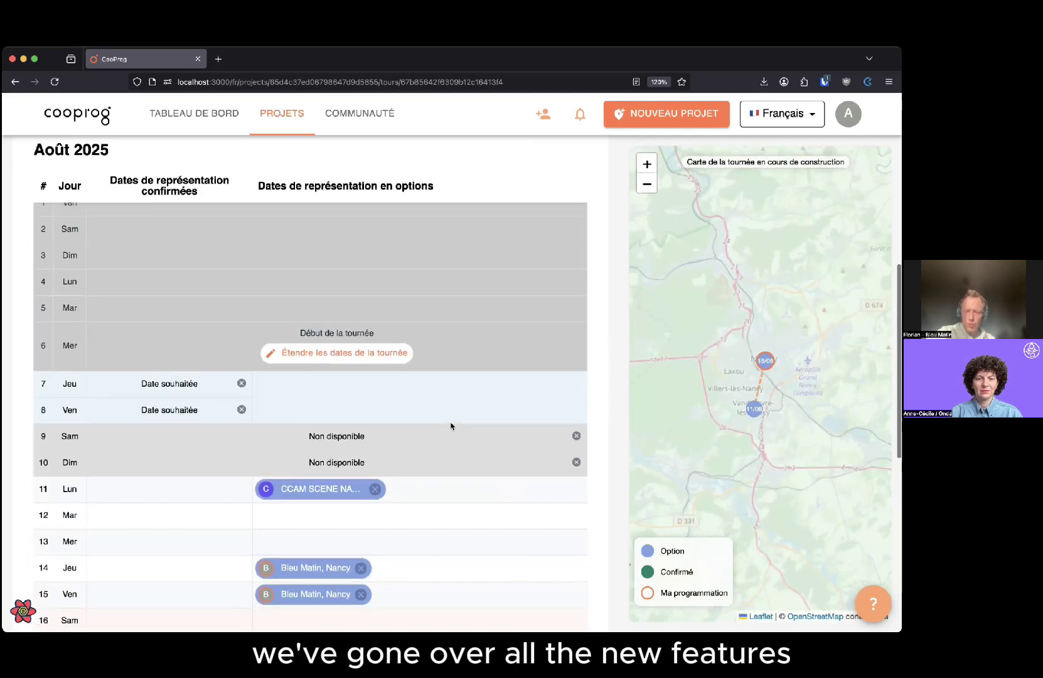
Review the Grand Est tour's dates, participants and programming status
{"action": "scroll", "coordinate": [451, 426], "scroll_direction": "up", "scroll_amount": 10}
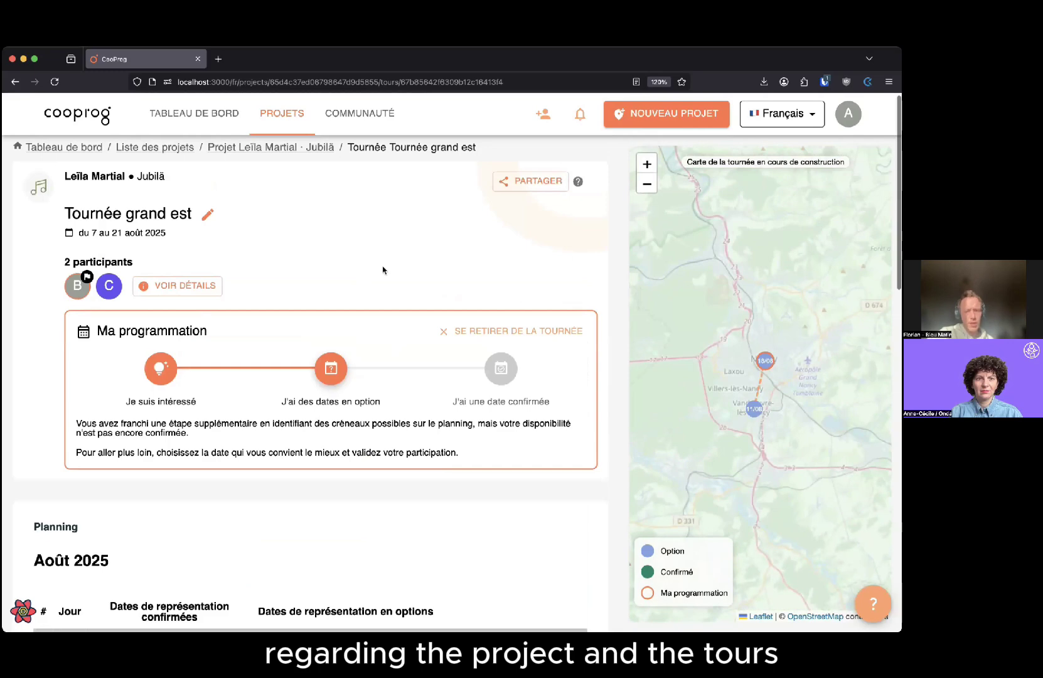
{"action": "scroll", "coordinate": [489, 349], "scroll_direction": "down", "scroll_amount": 4}
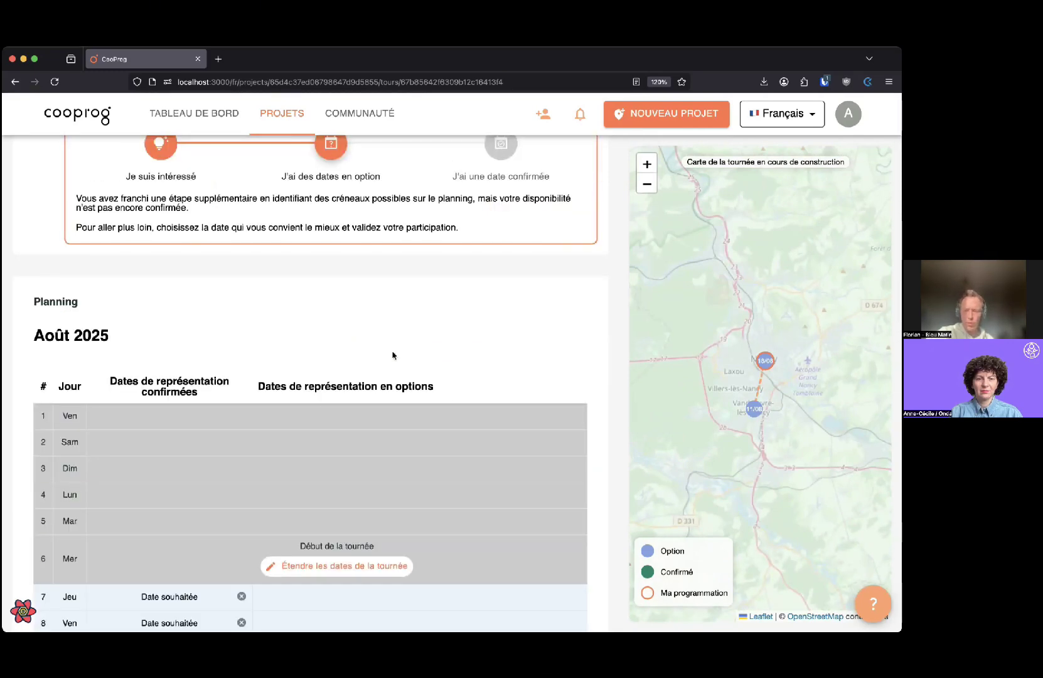
{"action": "scroll", "coordinate": [393, 355], "scroll_direction": "down", "scroll_amount": 1}
{"action": "scroll", "coordinate": [393, 355], "scroll_direction": "up", "scroll_amount": 3}
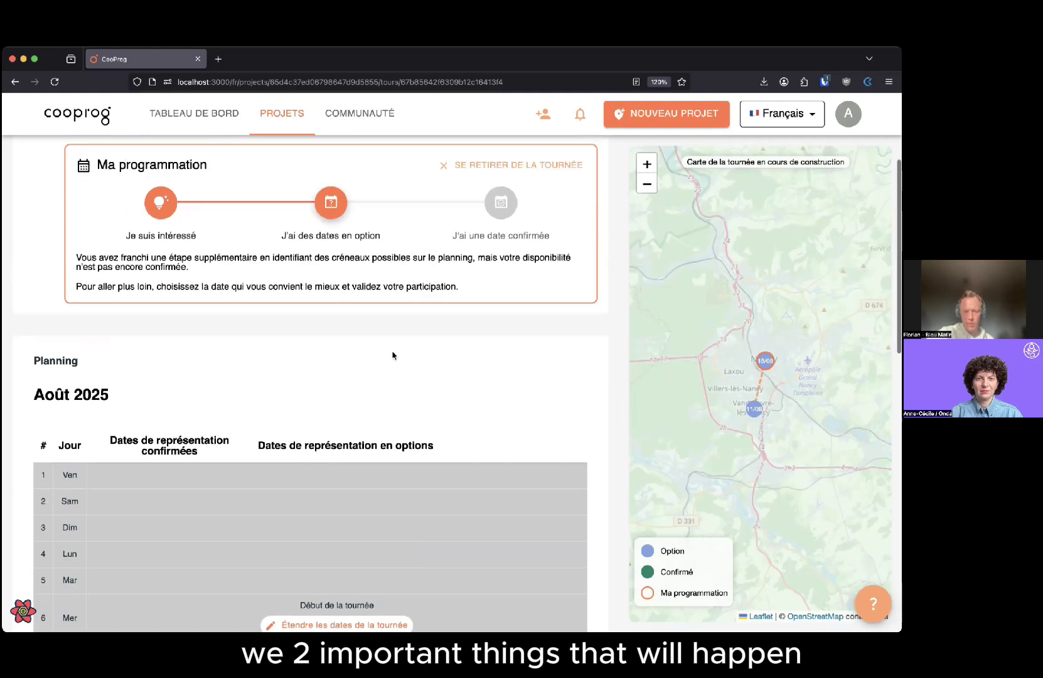
{"action": "scroll", "coordinate": [393, 352], "scroll_direction": "up", "scroll_amount": 2}
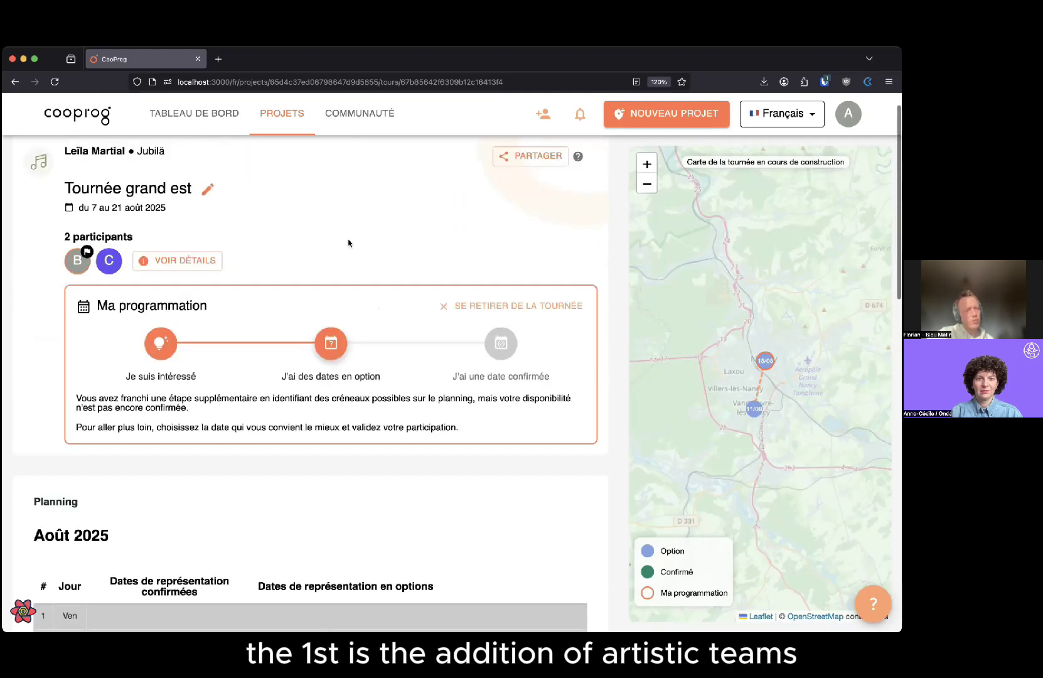
{"action": "scroll", "coordinate": [349, 243], "scroll_direction": "up", "scroll_amount": 1}
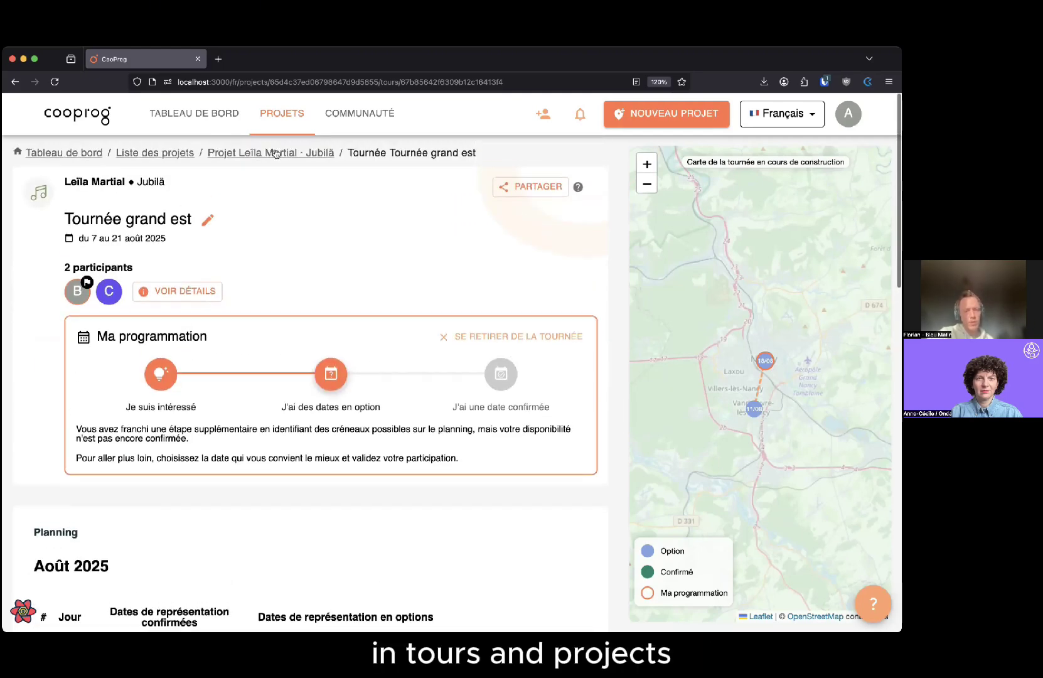
Examine the August 2025 planning's desired, unavailable, optional and blocked days, along with the tour's summary
{"action": "scroll", "coordinate": [319, 308], "scroll_direction": "down", "scroll_amount": 8}
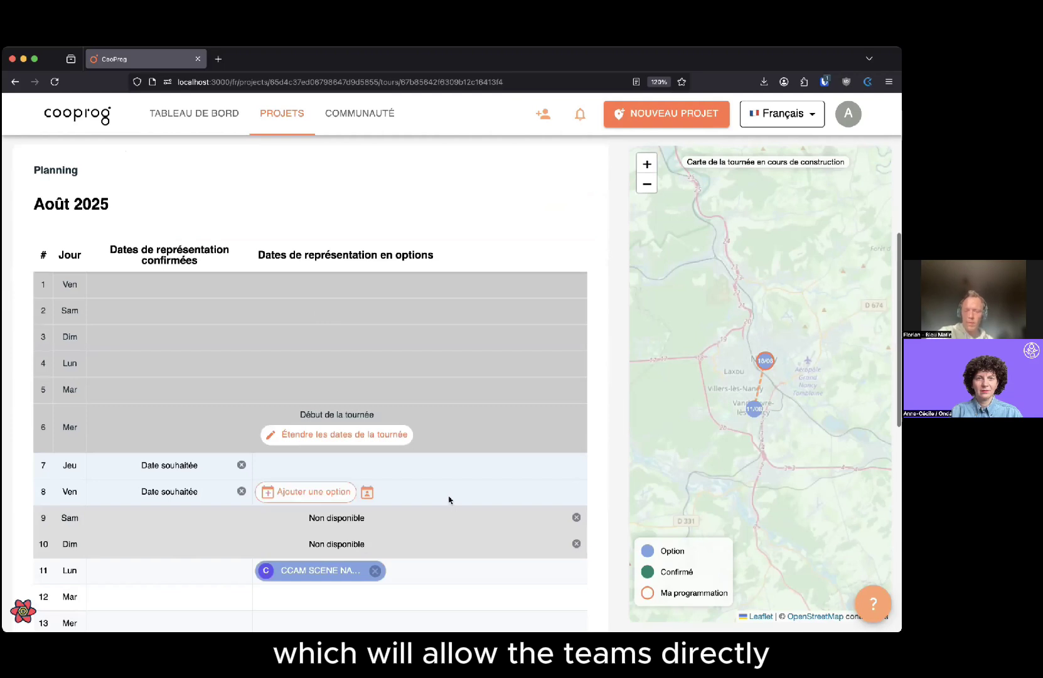
{"action": "scroll", "coordinate": [449, 500], "scroll_direction": "down", "scroll_amount": 1}
{"action": "scroll", "coordinate": [449, 500], "scroll_direction": "down", "scroll_amount": 2}
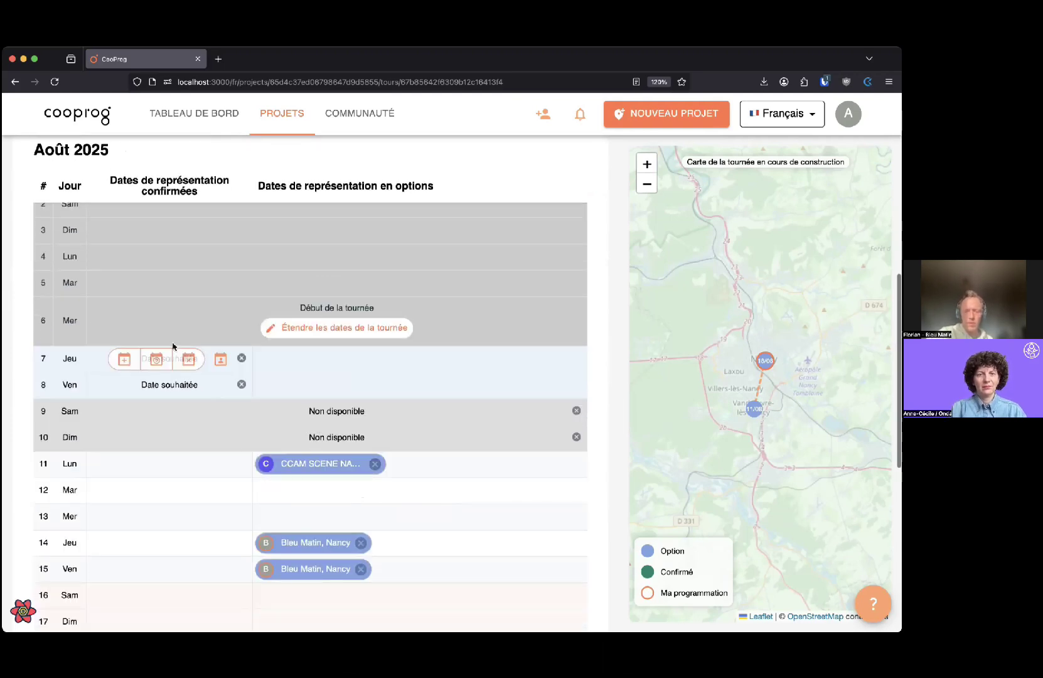
{"action": "scroll", "coordinate": [366, 435], "scroll_direction": "down", "scroll_amount": 1}
{"action": "scroll", "coordinate": [365, 435], "scroll_direction": "down", "scroll_amount": 1}
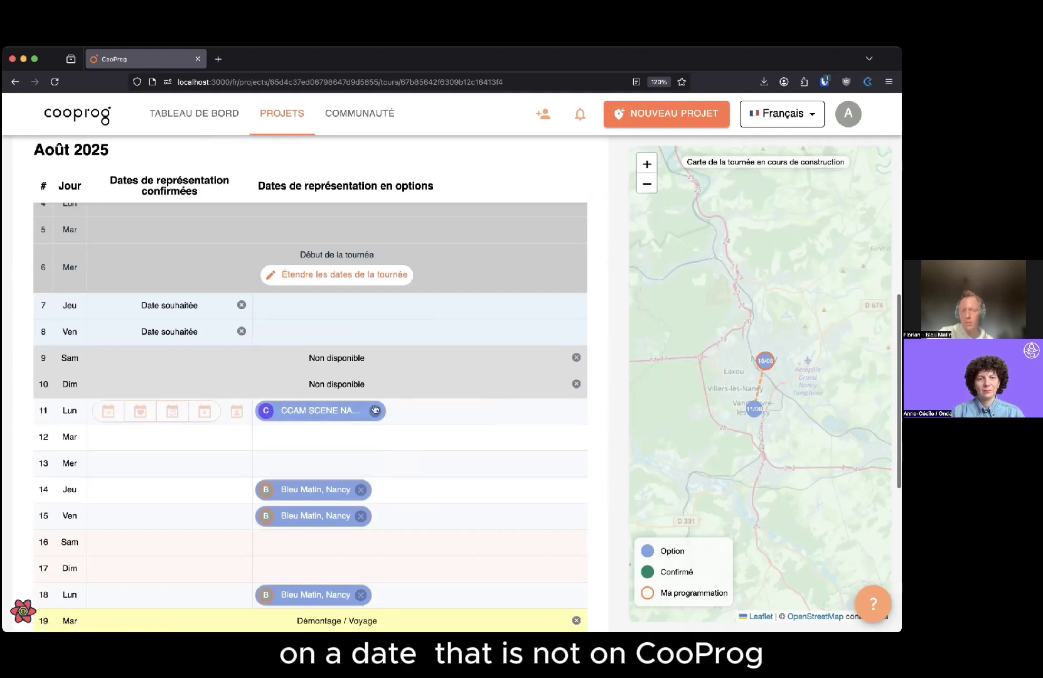
{"action": "scroll", "coordinate": [389, 427], "scroll_direction": "down", "scroll_amount": 1}
{"action": "scroll", "coordinate": [389, 428], "scroll_direction": "down", "scroll_amount": 1}
{"action": "scroll", "coordinate": [286, 559], "scroll_direction": "down", "scroll_amount": 2}
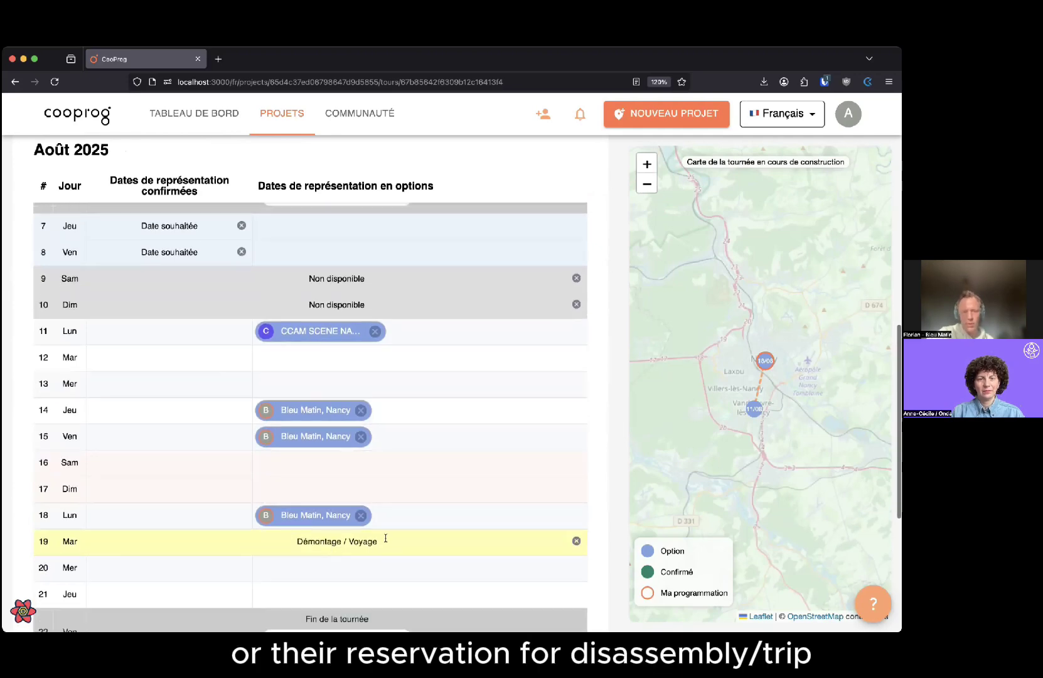
{"action": "scroll", "coordinate": [383, 535], "scroll_direction": "up", "scroll_amount": 10}
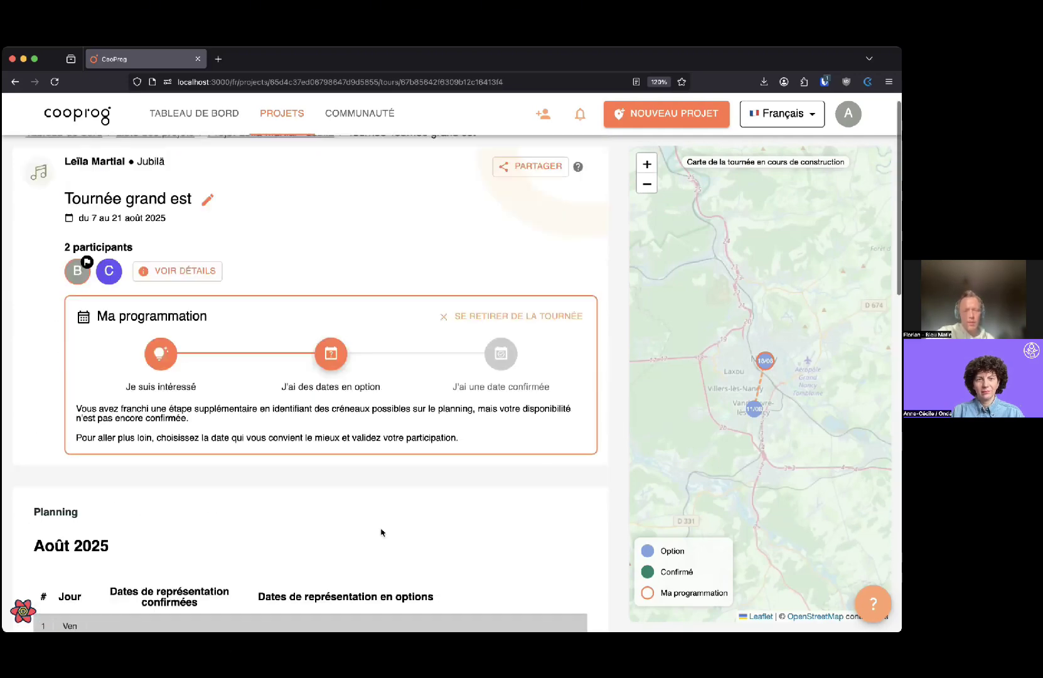
{"action": "scroll", "coordinate": [457, 441], "scroll_direction": "down", "scroll_amount": 5}
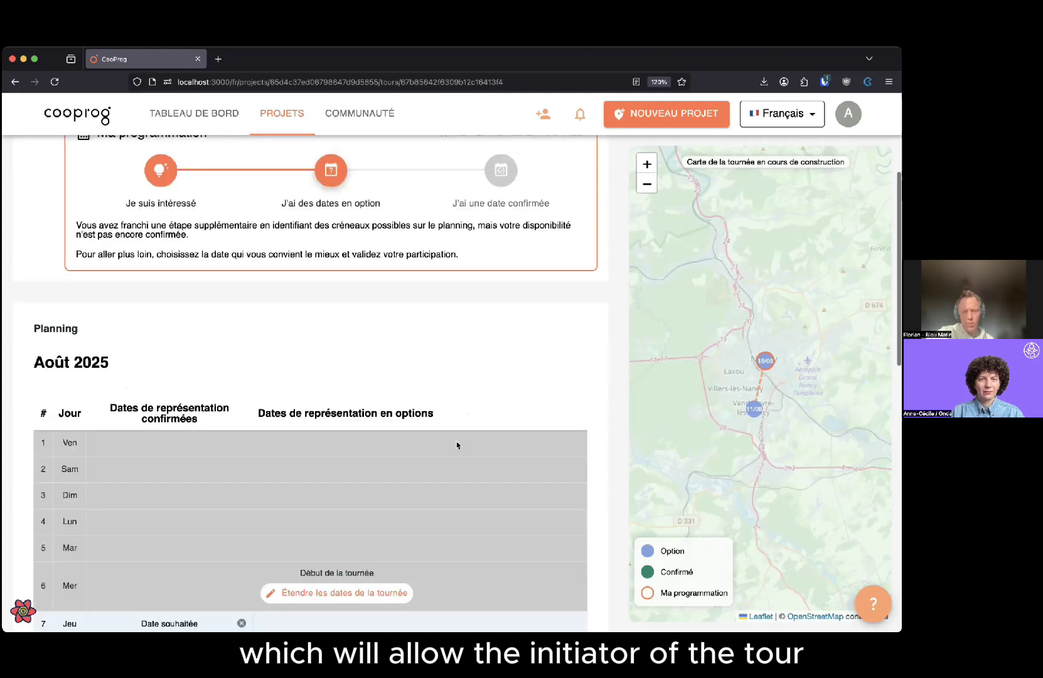
{"action": "scroll", "coordinate": [360, 328], "scroll_direction": "down", "scroll_amount": 3}
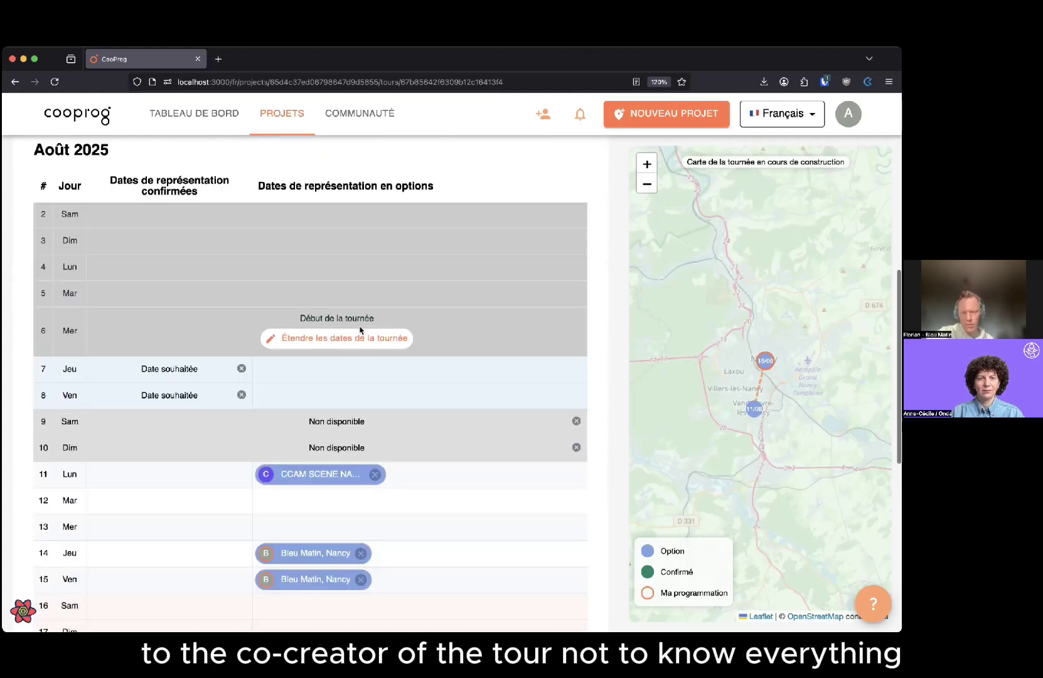
{"action": "mouse_move", "coordinate": [473, 502]}
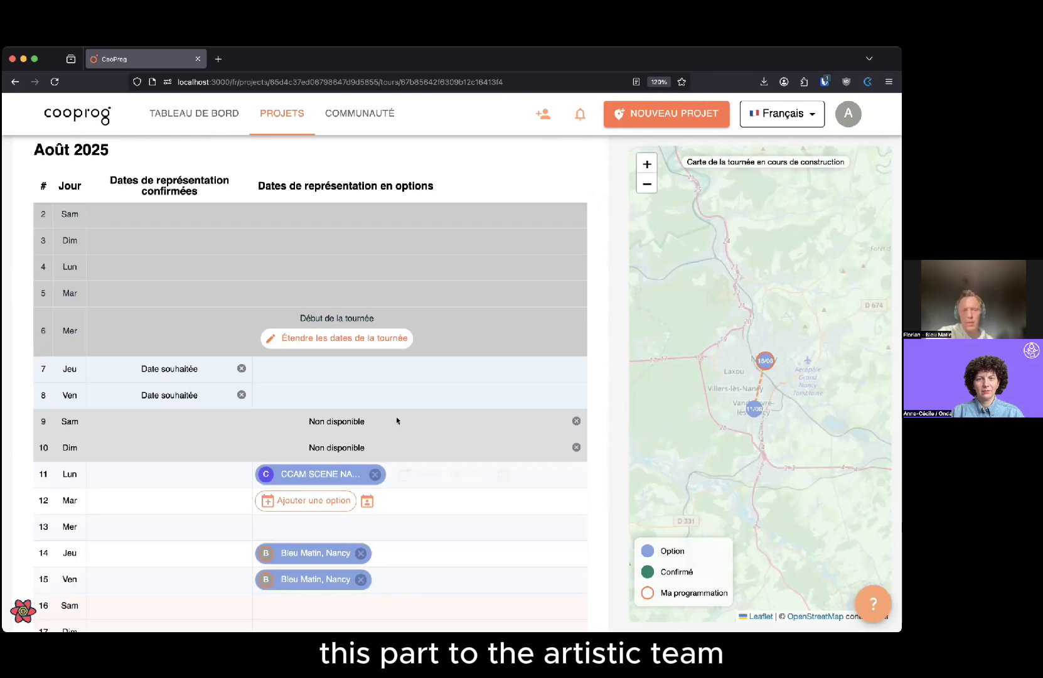
{"action": "scroll", "coordinate": [396, 417], "scroll_direction": "up", "scroll_amount": 10}
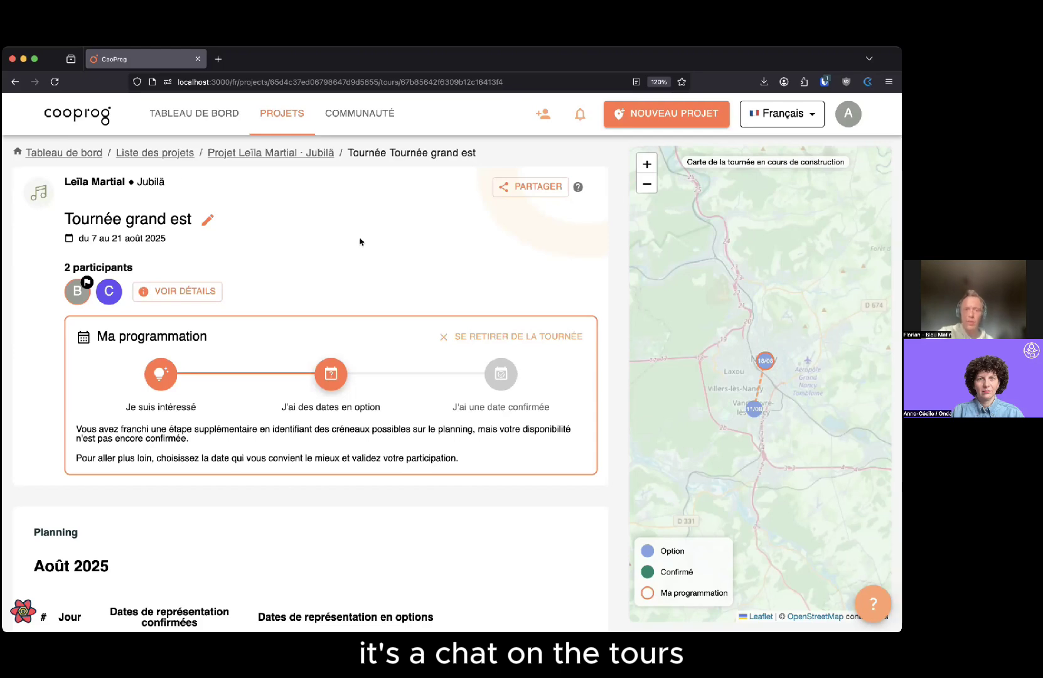
{"action": "scroll", "coordinate": [345, 287], "scroll_direction": "down", "scroll_amount": 1}
{"action": "scroll", "coordinate": [345, 287], "scroll_direction": "up", "scroll_amount": 1}
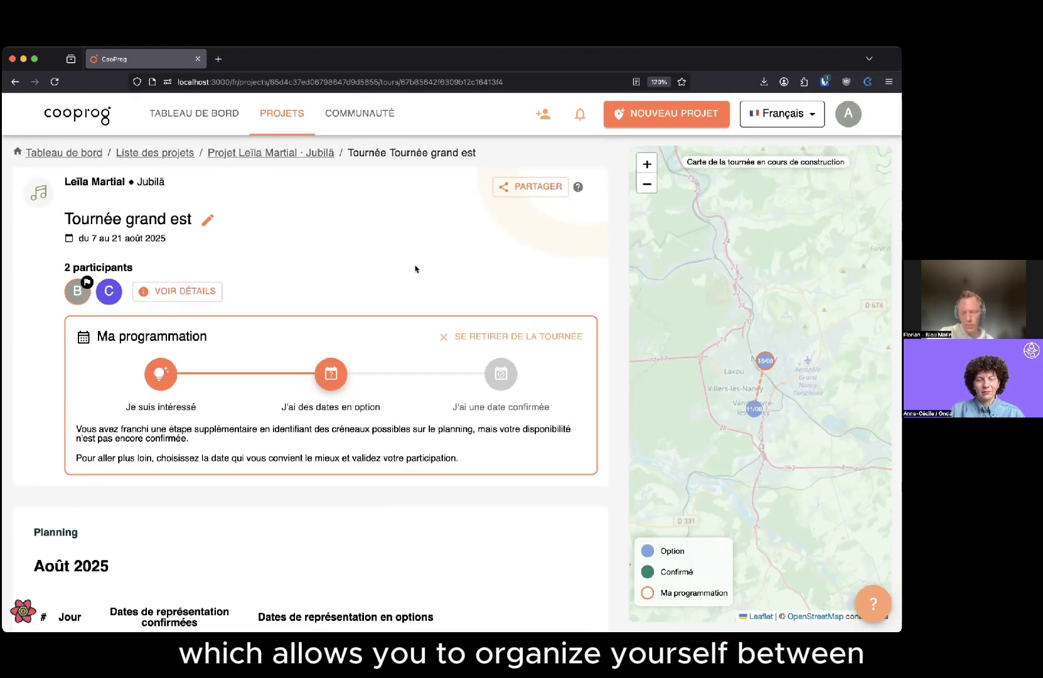